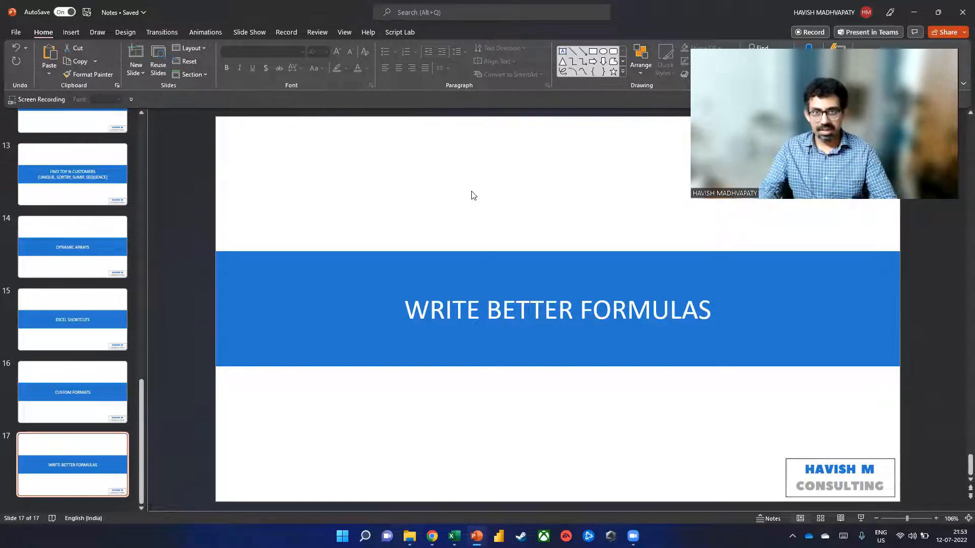
Switch to the WRITE BETTER FORMULAS workbook in Excel and go to the table's first data row.
key(super+Tab)
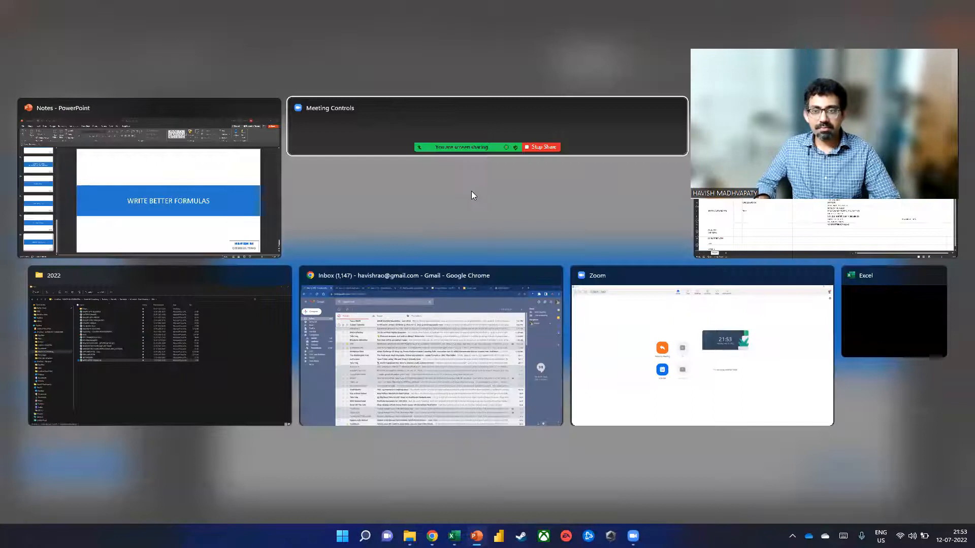
key(Right)
key(Right)
key(Return)
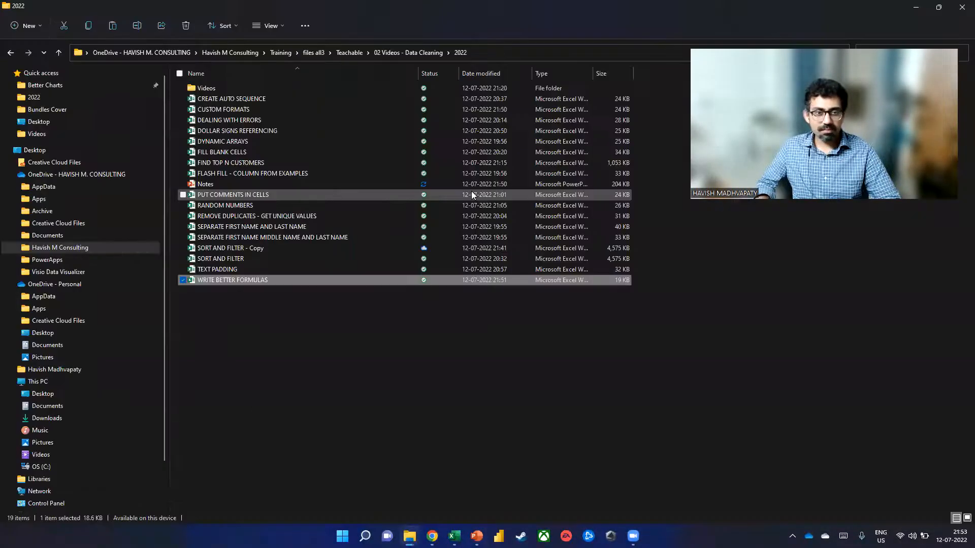
key(alt+Tab)
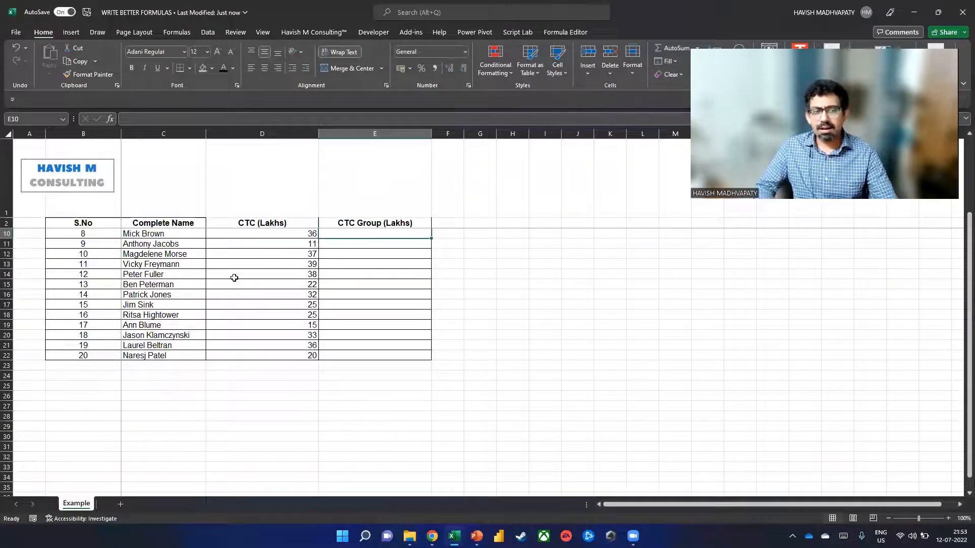
click(107, 222)
key(Down)
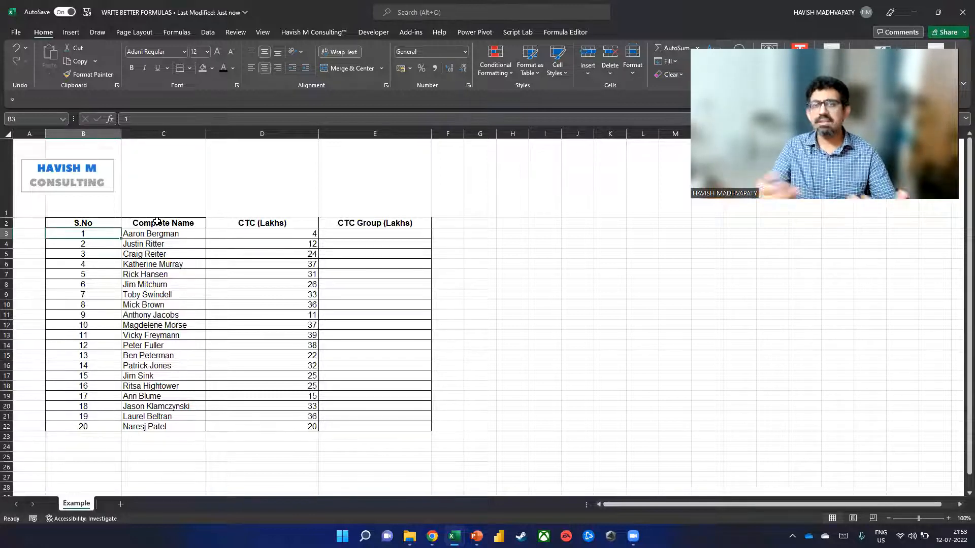
Begin a nested IF formula in E3 that tests D3<5 and, on a new line, D3<10.
click(384, 237)
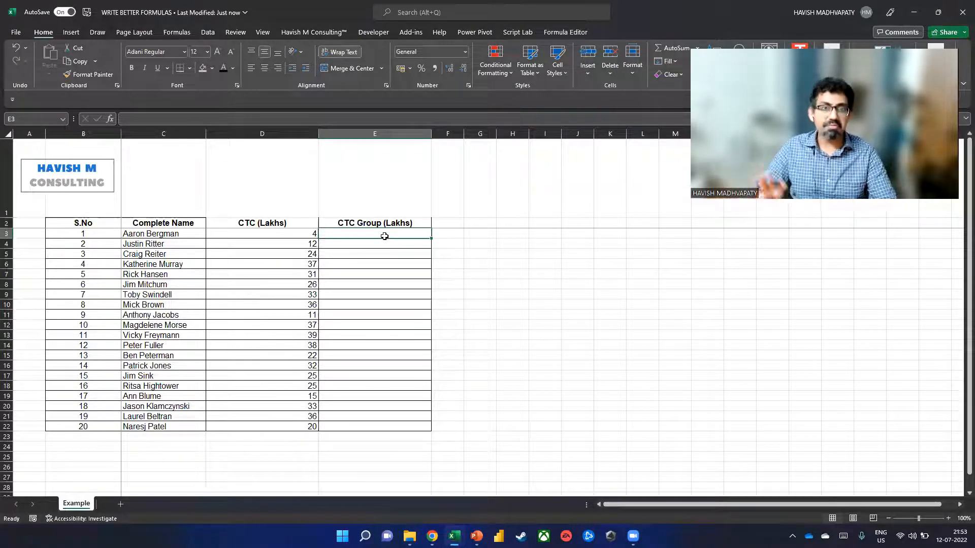
text(=IF()
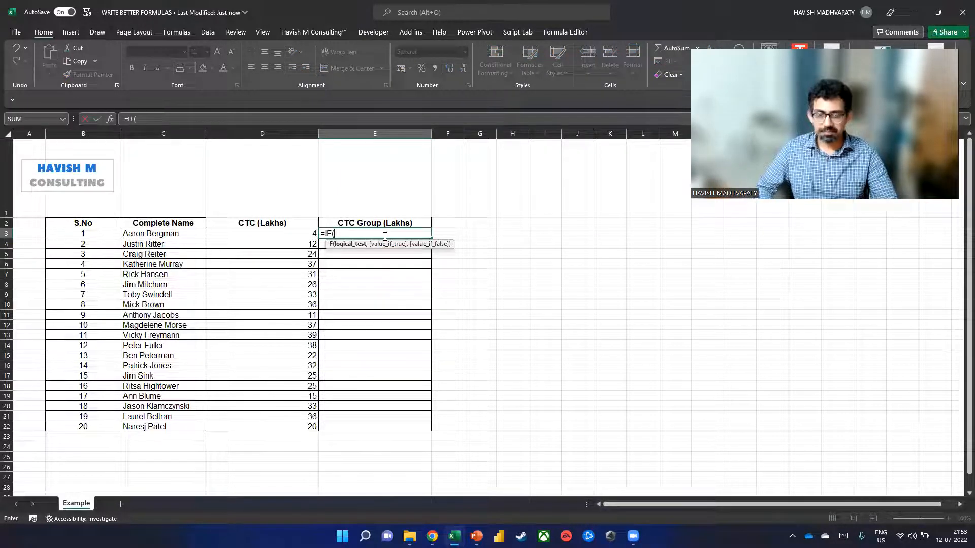
click(259, 234)
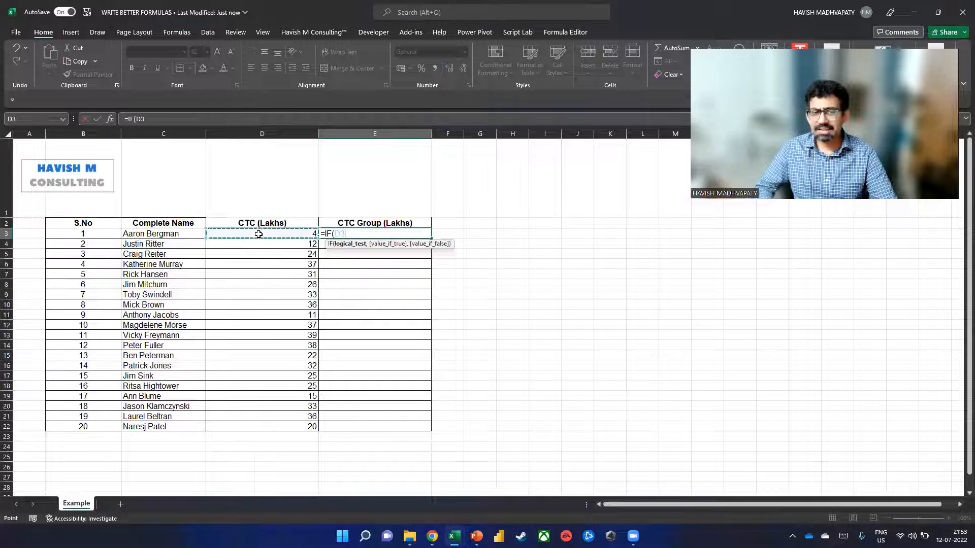
text(<5)
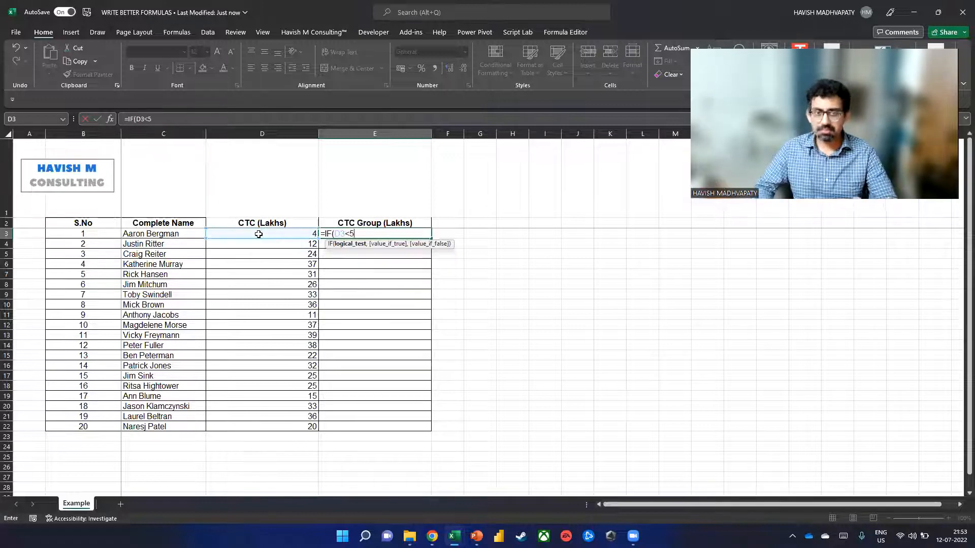
text(,)
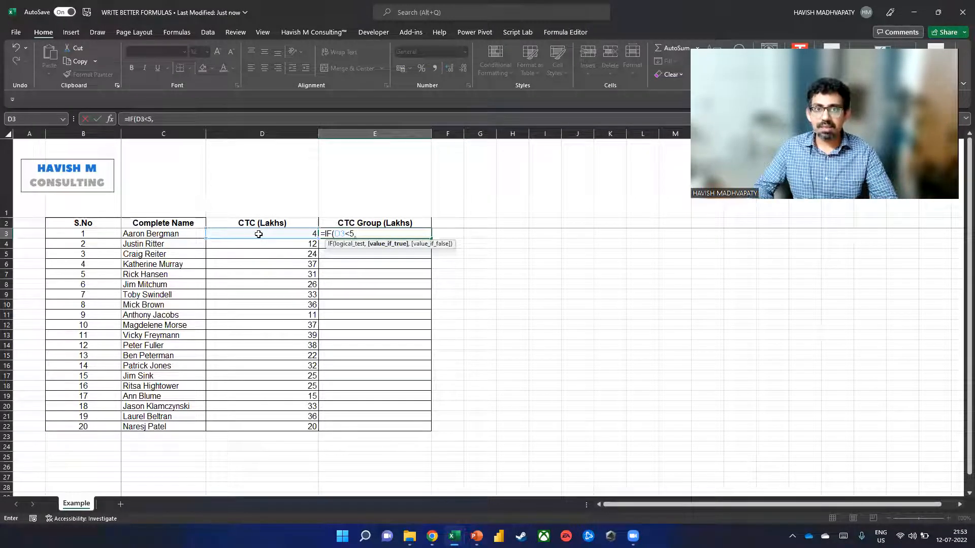
key(alt+Return)
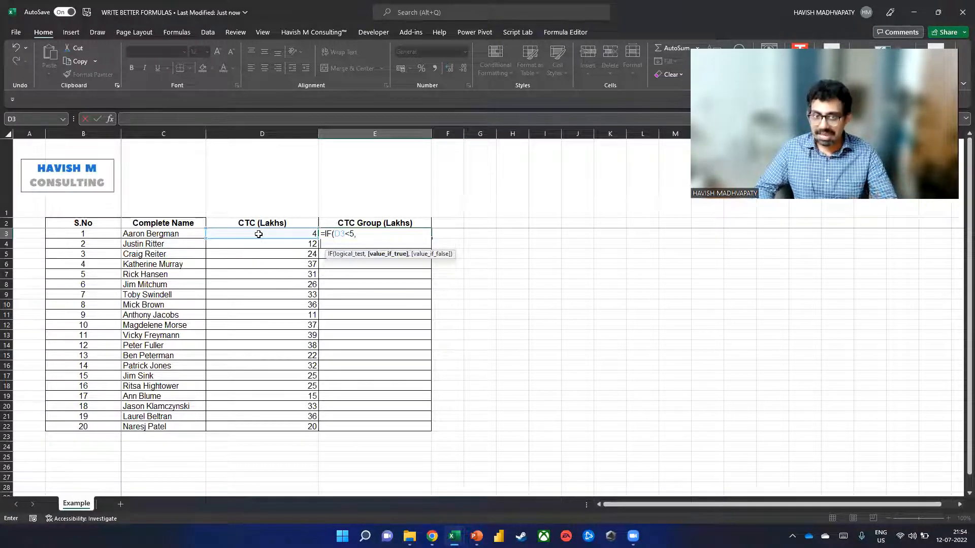
text(IF)
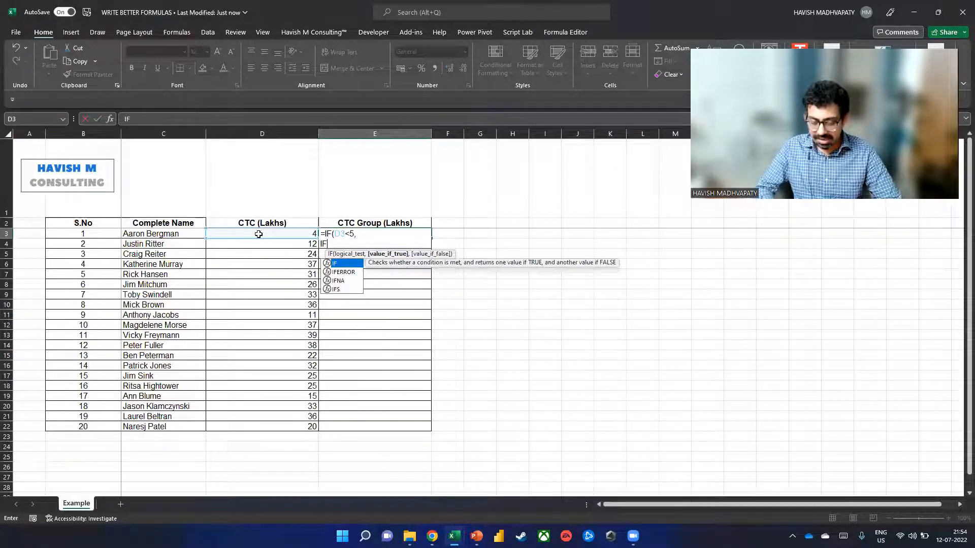
text((D3<)
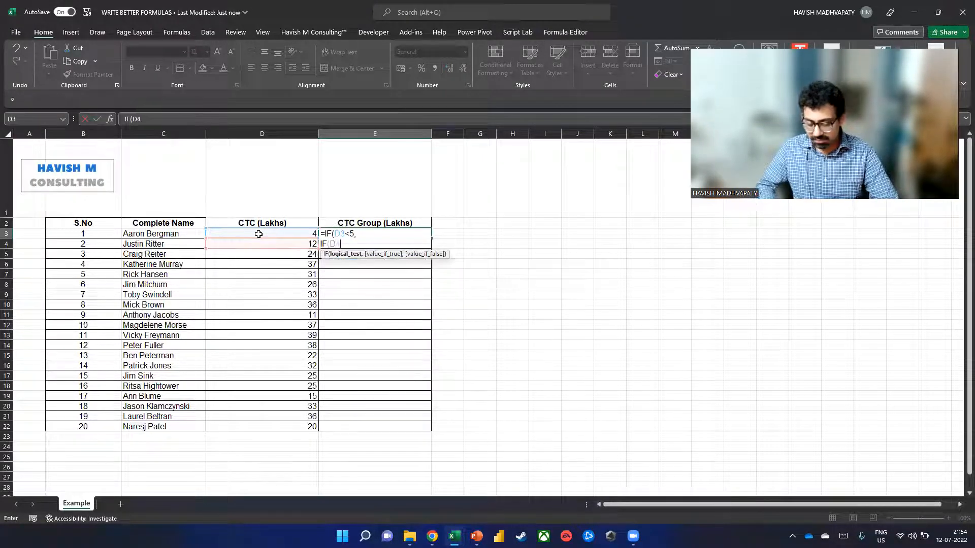
text(10,)
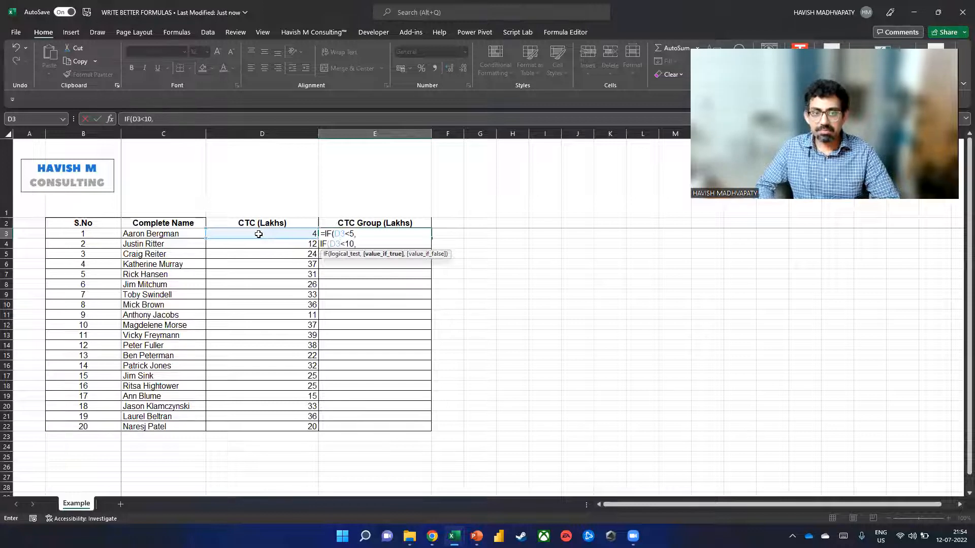
Complete the E3 formula with the results "0-5", "5-10" and "10+", each on its own line within the formula.
click(384, 230)
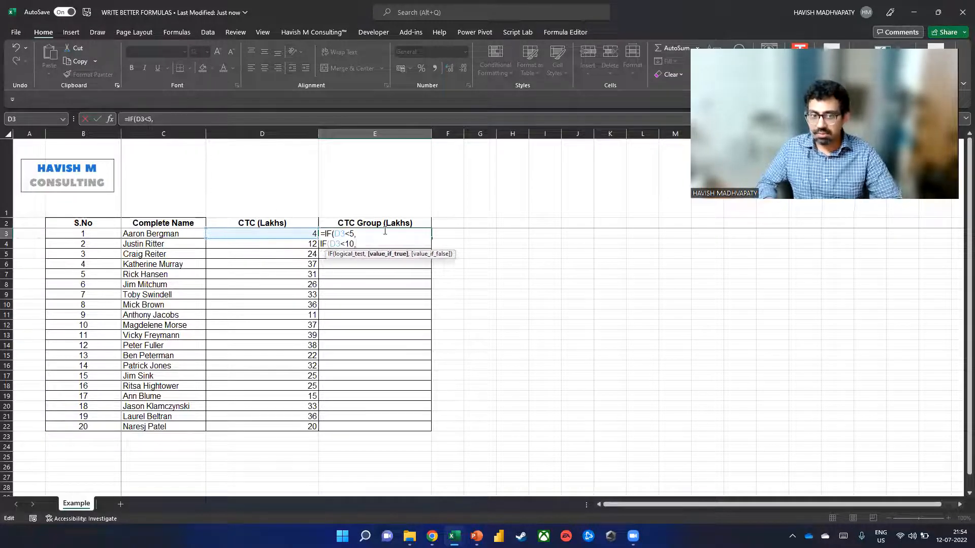
key(alt+Return)
text(")
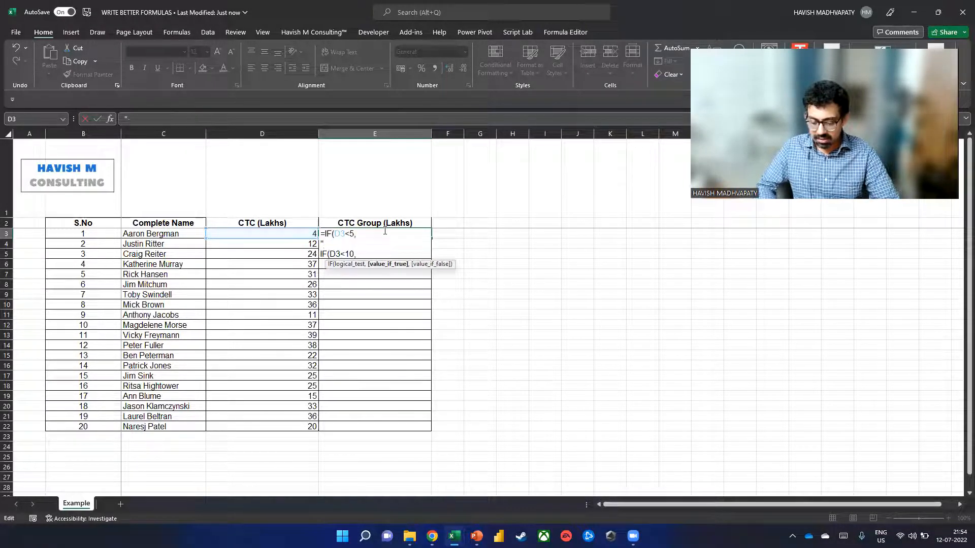
text(<0-5",)
key(Down)
key(alt+Return)
text("5-)
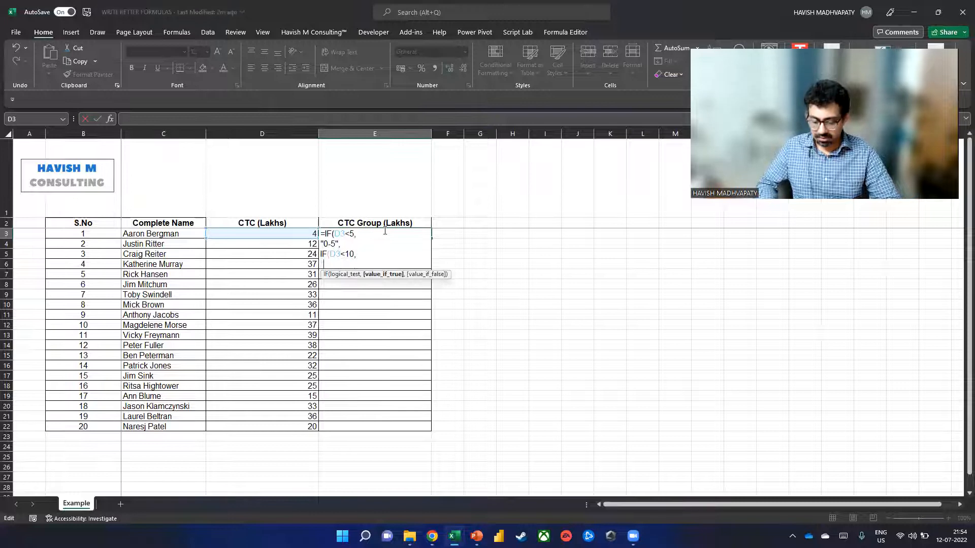
text(10",)
key(alt+Return)
text("10+")))
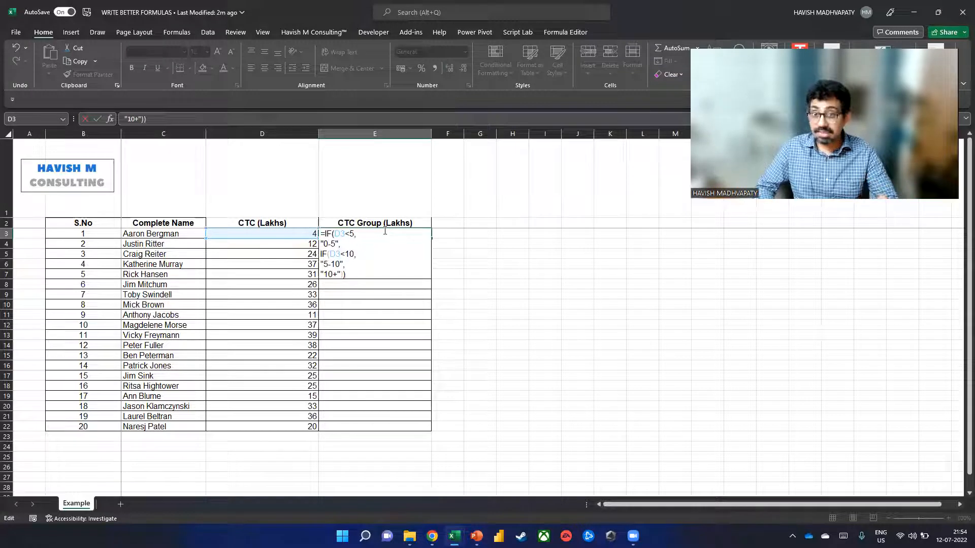
key(Return)
Reopen the E3 formula for editing, capture a screenshot of it, and paste the picture on the sheet beside the table.
key(Up)
key(F2)
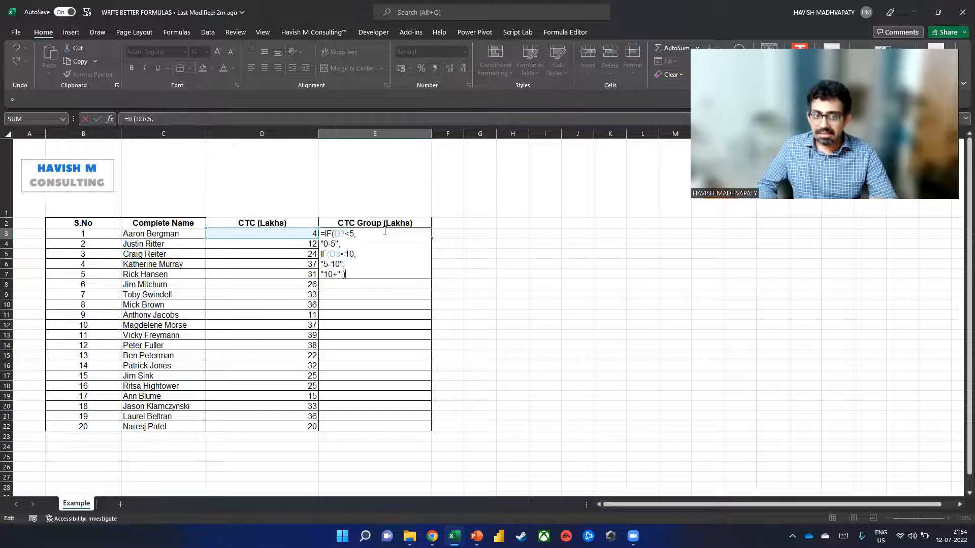
key(super+shift+s)
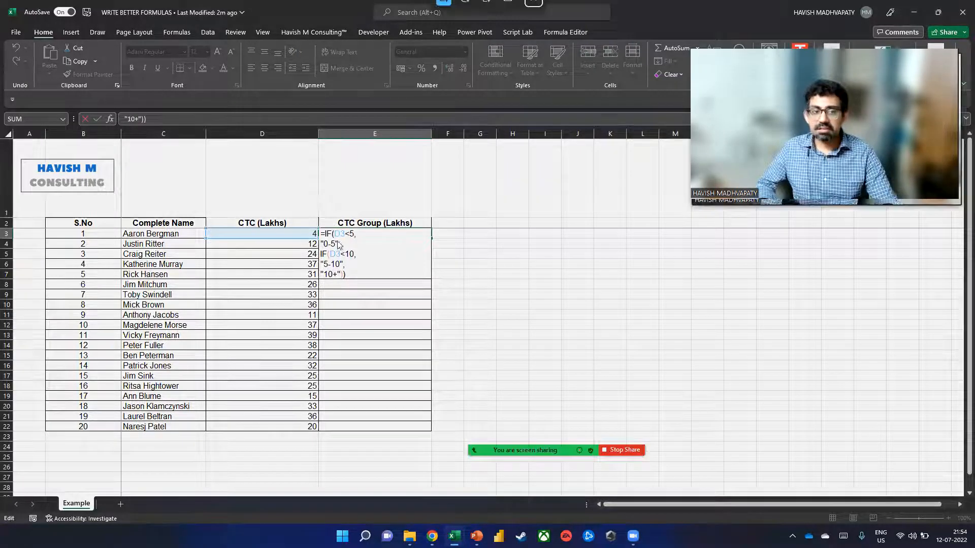
drag(319, 226, 653, 311)
key(ctrl+v)
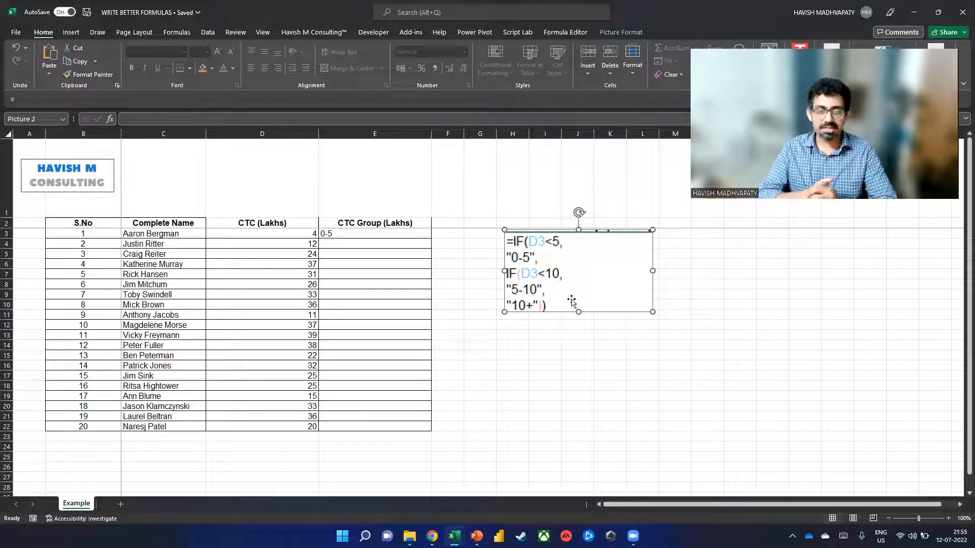
Search the Office Add-ins store for FORGE and add Formula Forge, accepting its license terms.
click(405, 236)
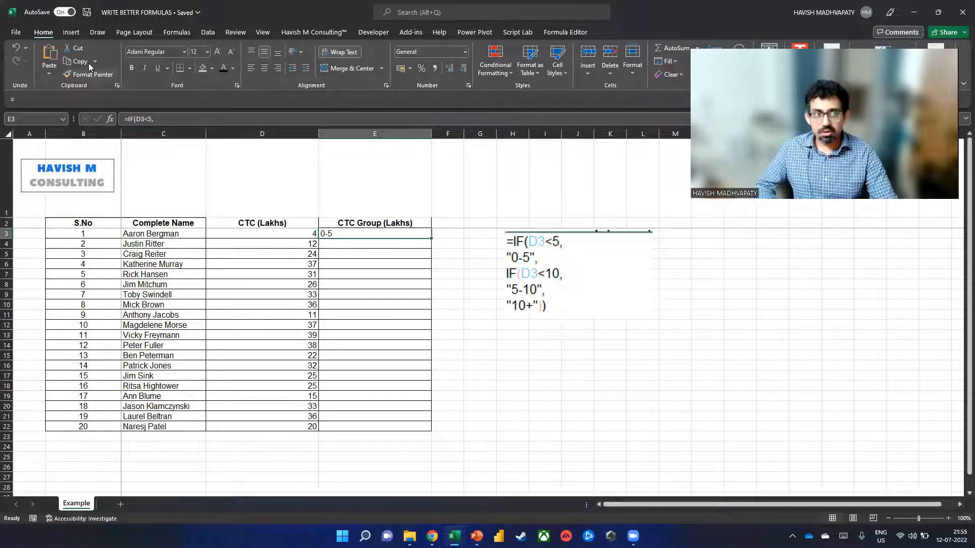
click(70, 33)
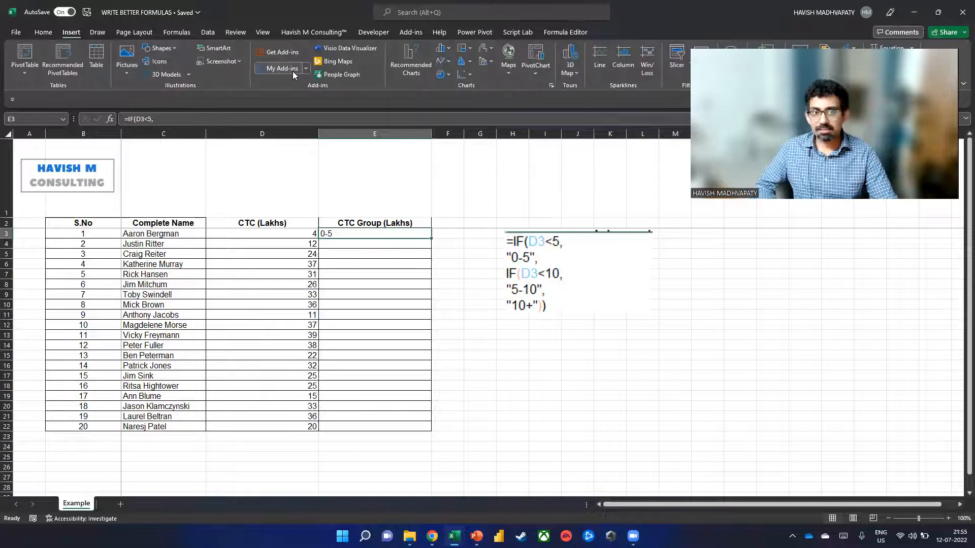
click(281, 55)
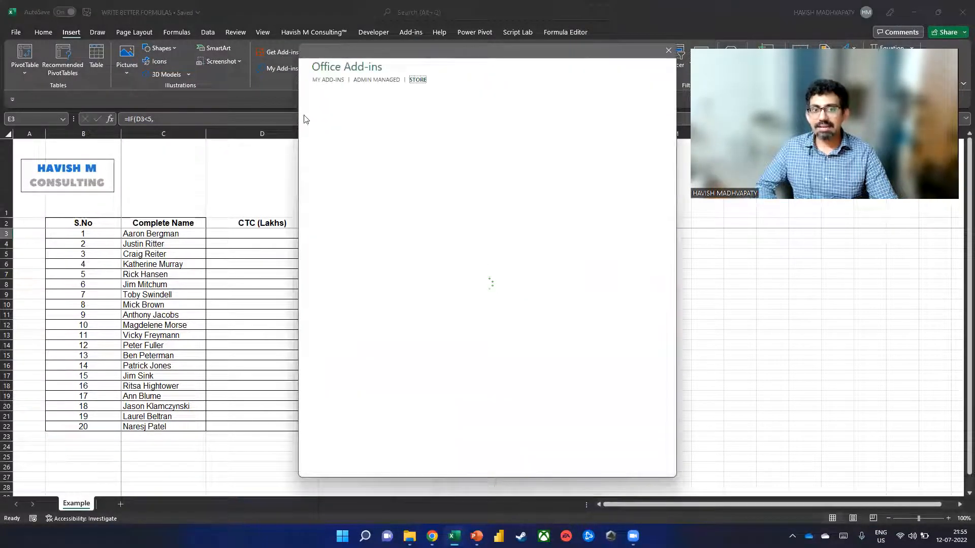
click(361, 121)
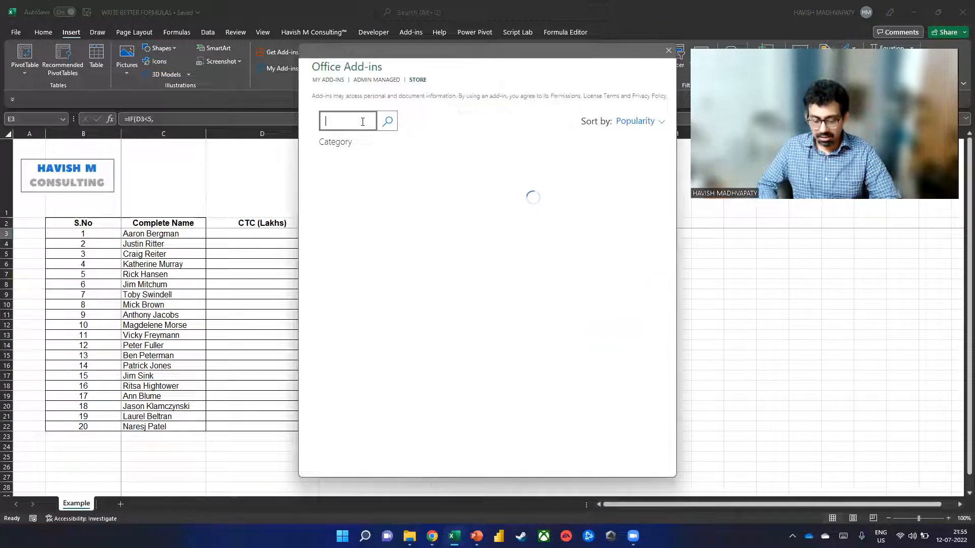
text(FORGE)
key(Return)
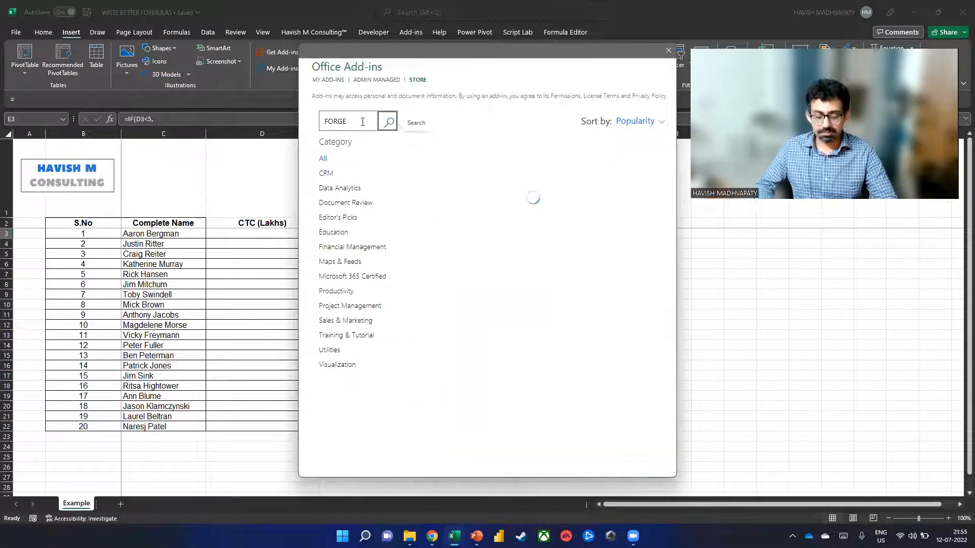
key(Caps_Lock)
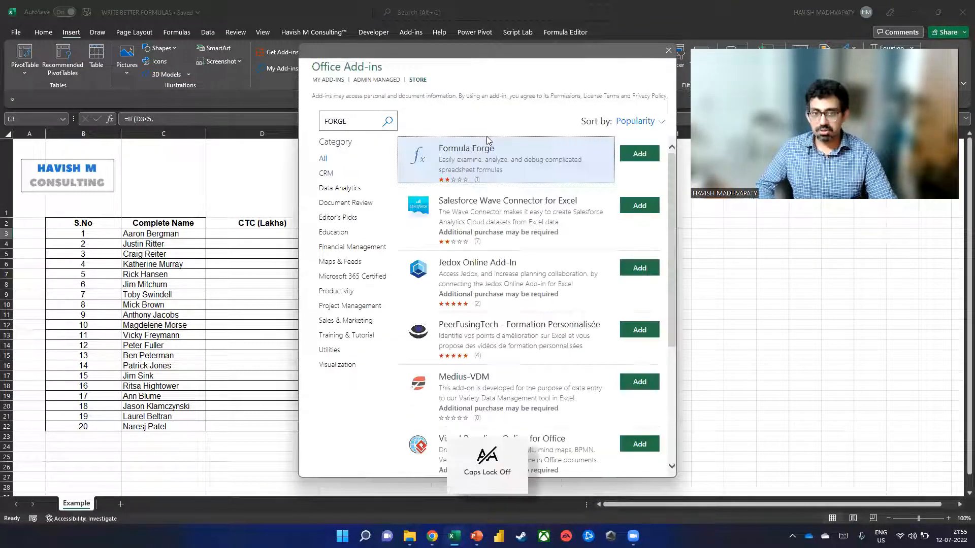
click(640, 154)
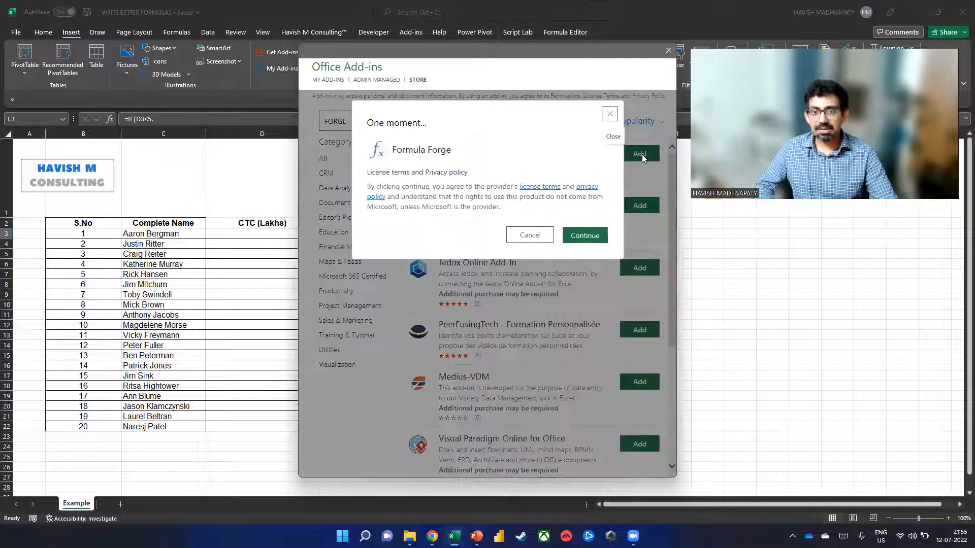
click(584, 236)
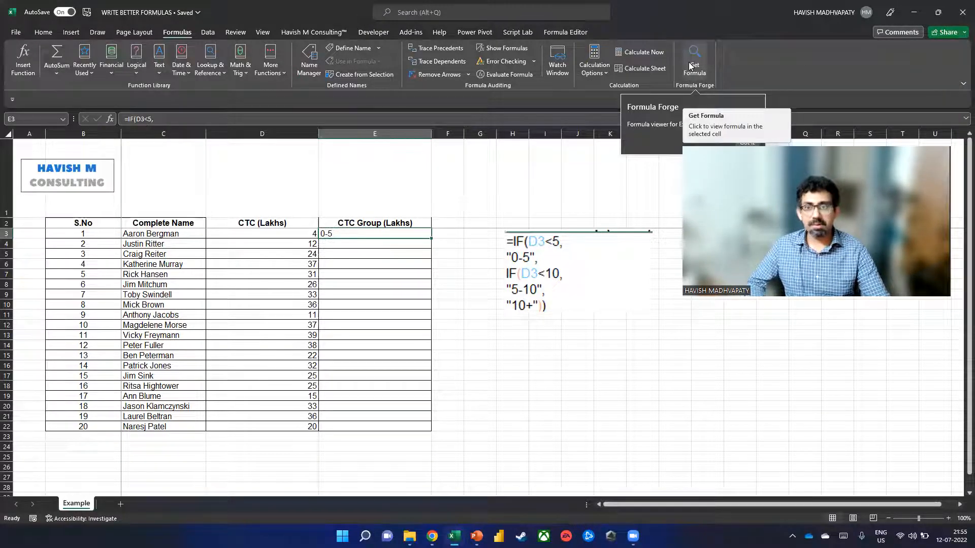
Examine the E3 formula's text, math and tree views in a widened Formula Forge pane, and close the pane.
click(747, 76)
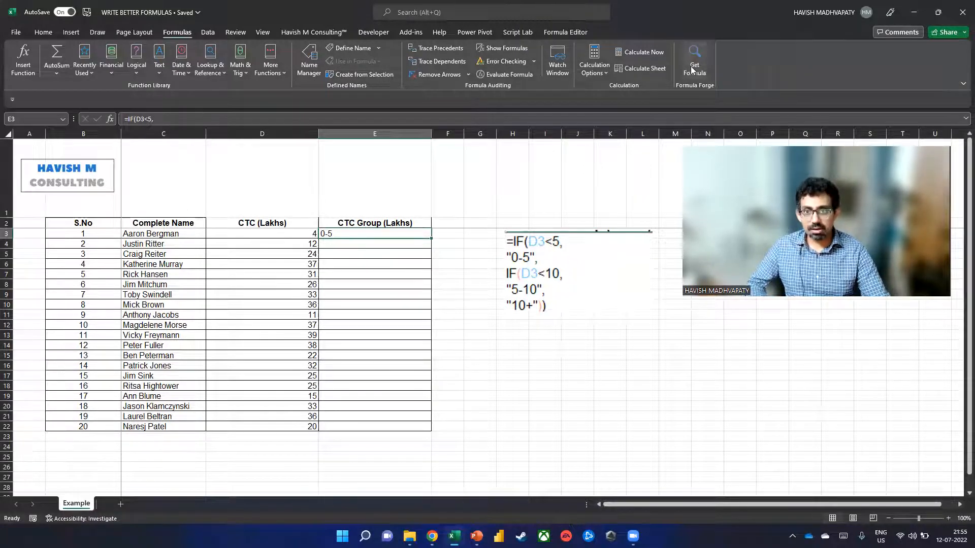
click(704, 64)
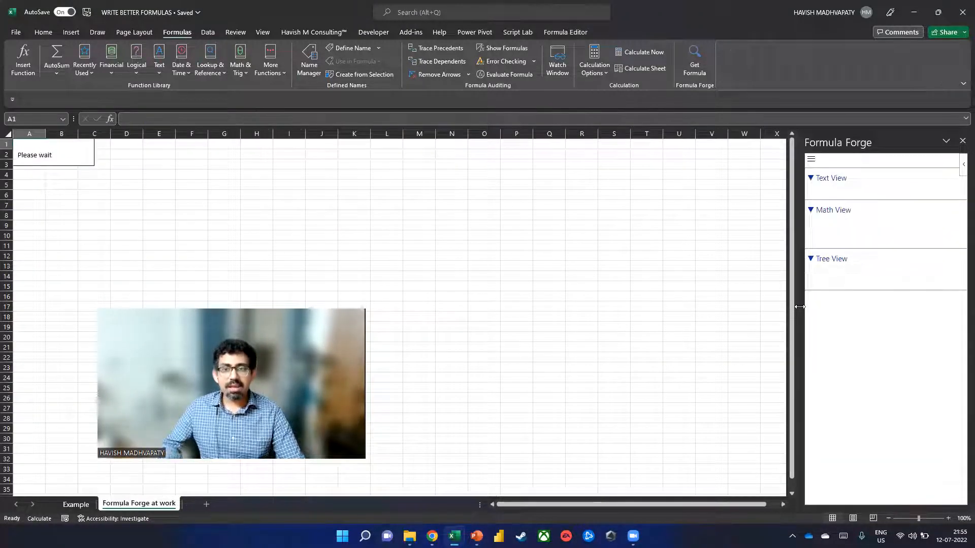
drag(797, 306, 504, 317)
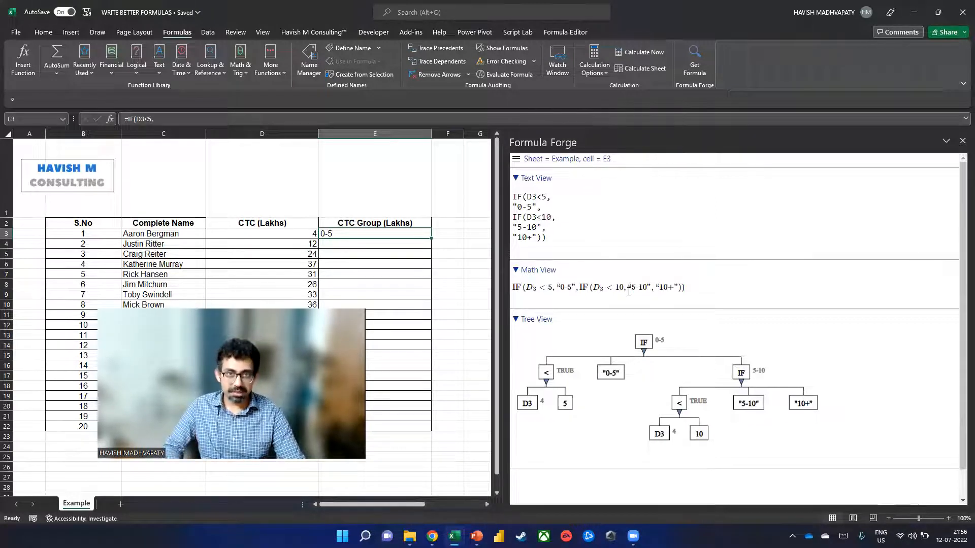
click(962, 141)
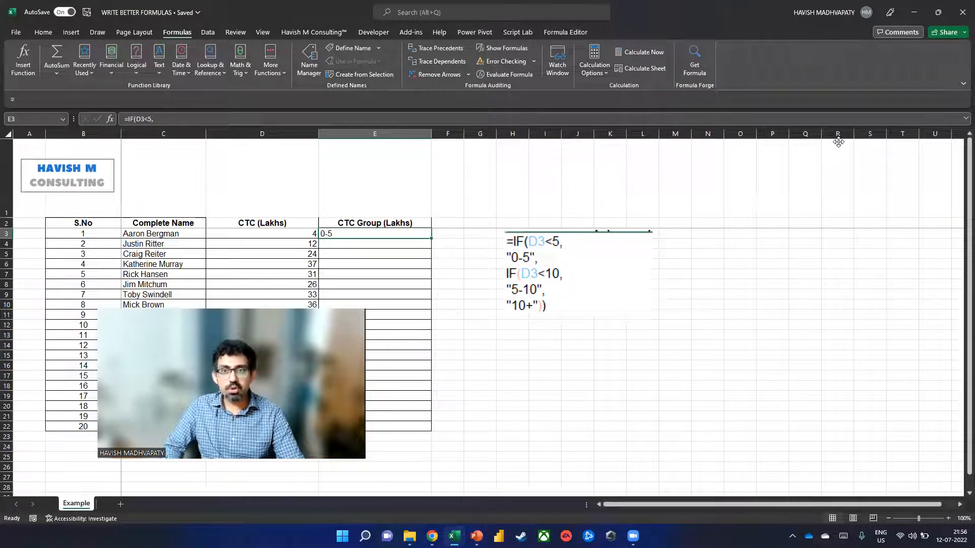
Move the formula picture lower on the sheet and enter =FORMULATEXT(E3) in G3.
drag(574, 288, 600, 353)
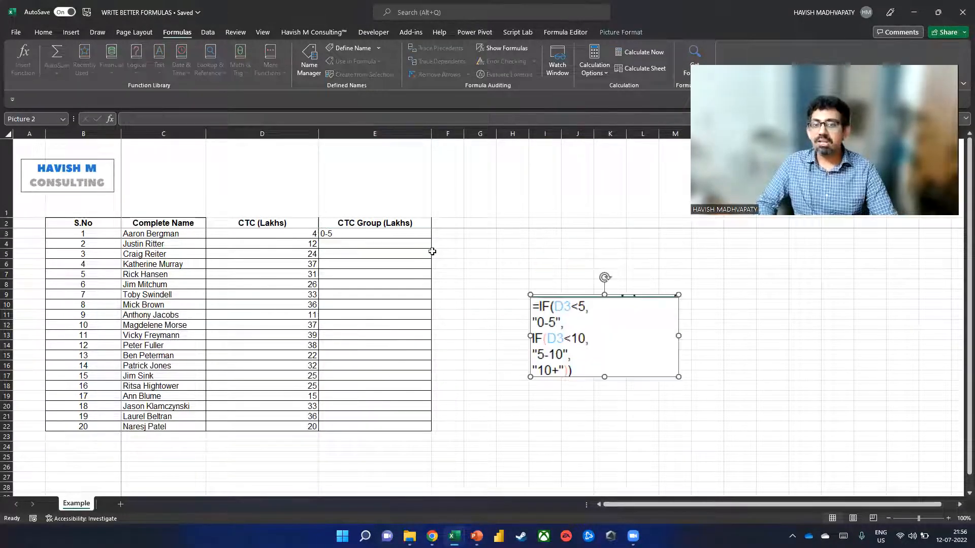
click(471, 232)
text(IF(D3<5,"0-5",IF(D3<10,"5-10","10+")))
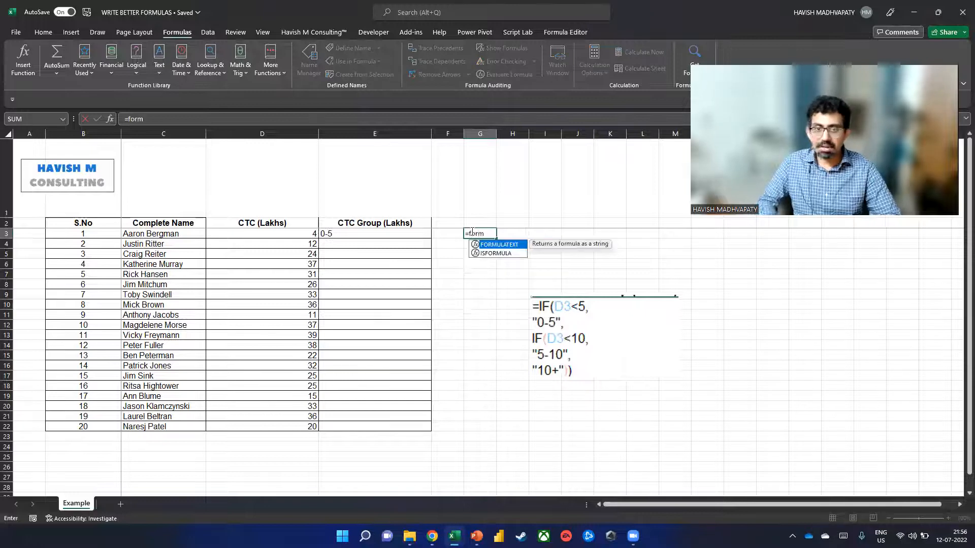
key(Return)
click(472, 232)
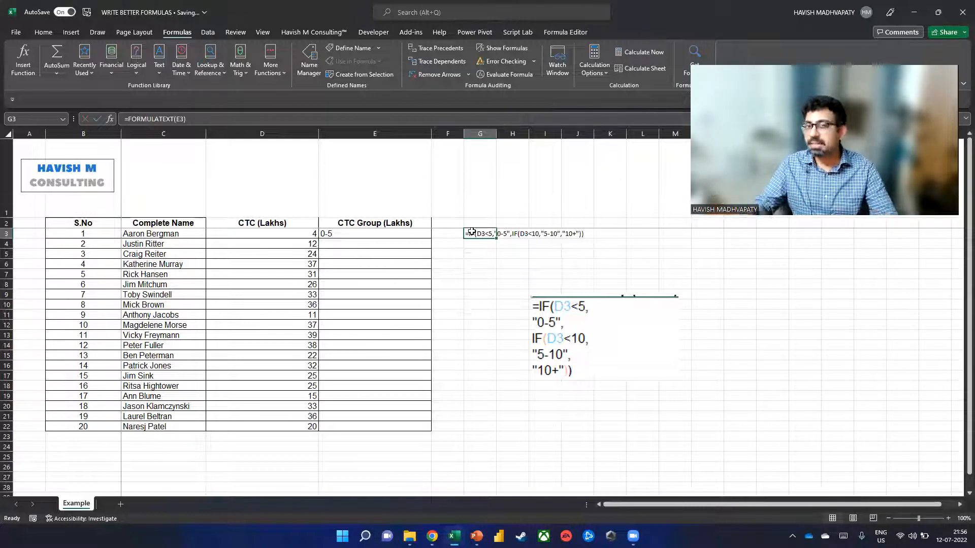
Run Evaluate Formula on E3, evaluating the nested IF expression by expression through to its result, and close the evaluation.
click(403, 236)
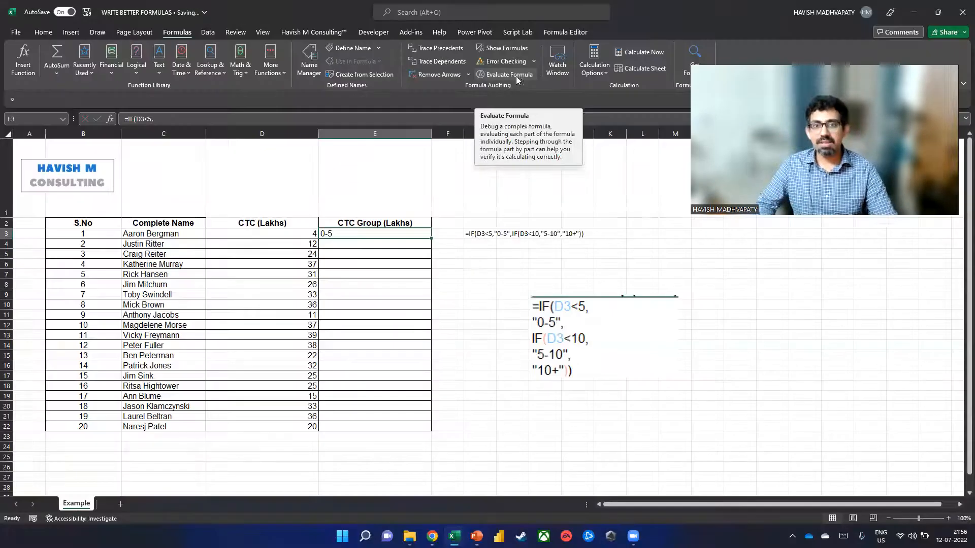
click(516, 76)
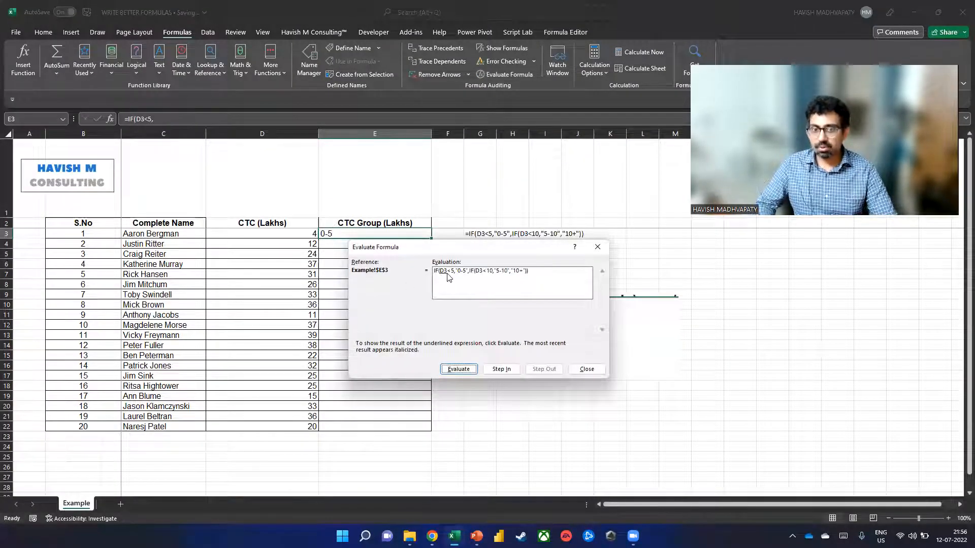
click(450, 371)
click(451, 372)
click(451, 371)
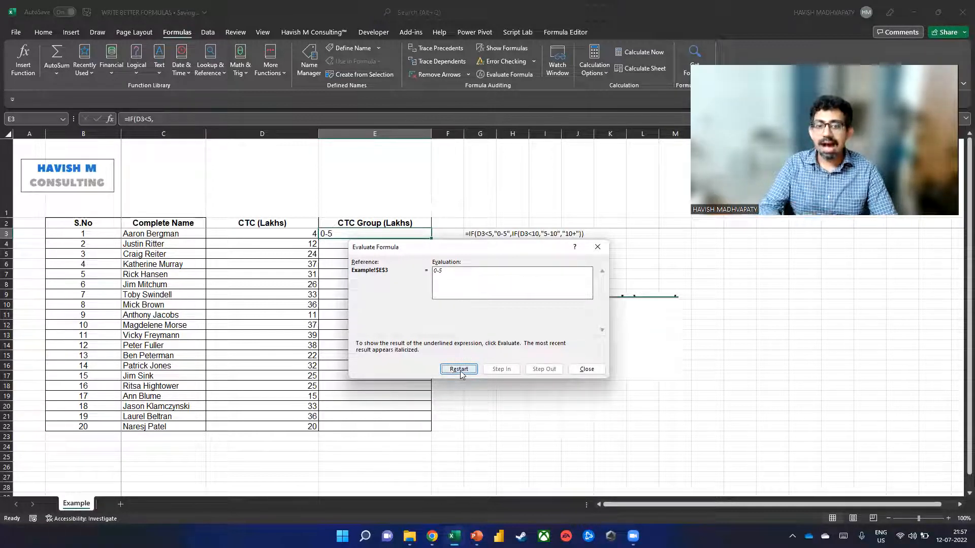
click(574, 372)
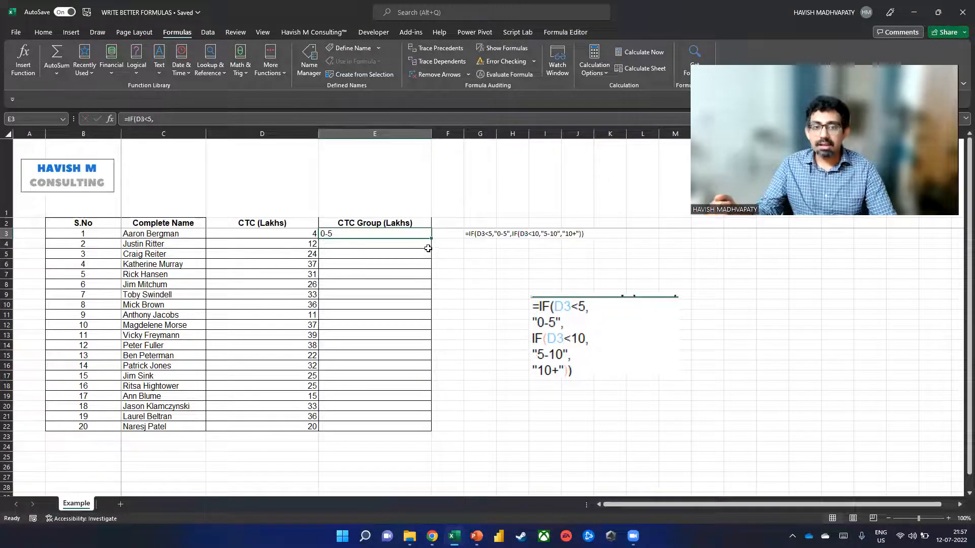
Evaluate only the D3<10 test inside the E3 formula in place, and leave the cell without keeping the change.
double_click(416, 238)
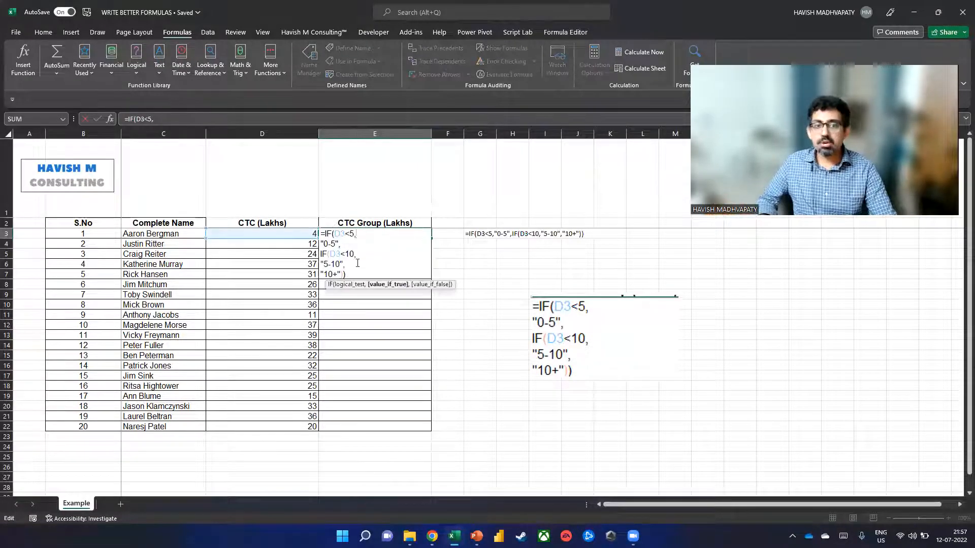
drag(353, 253, 330, 253)
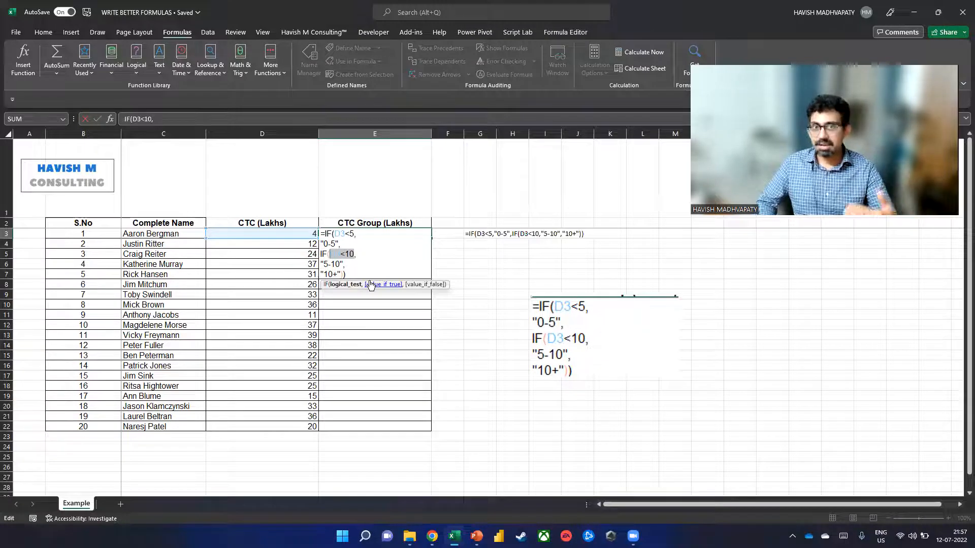
key(F9)
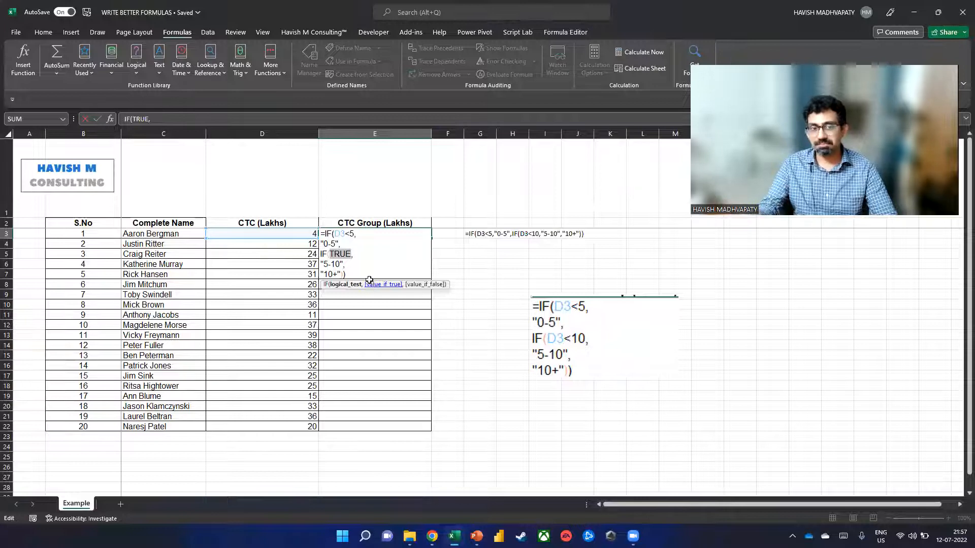
key(Escape)
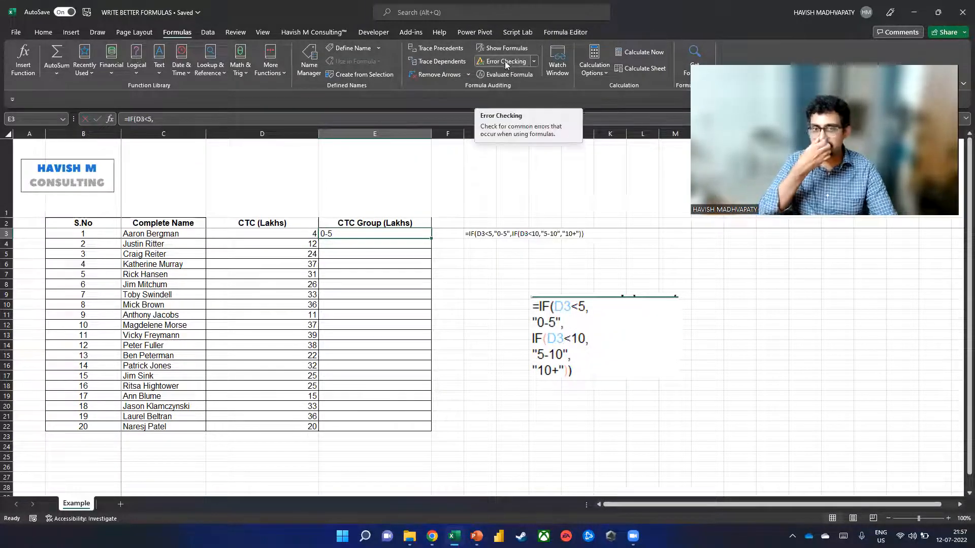
Trace the precedents of E3 and the dependents of D3, removing the arrows after each trace.
click(448, 47)
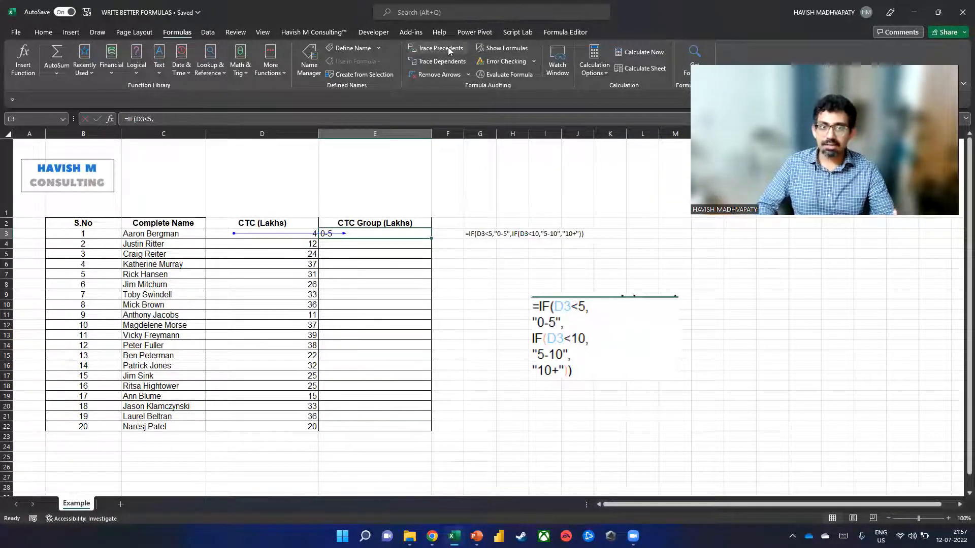
click(442, 74)
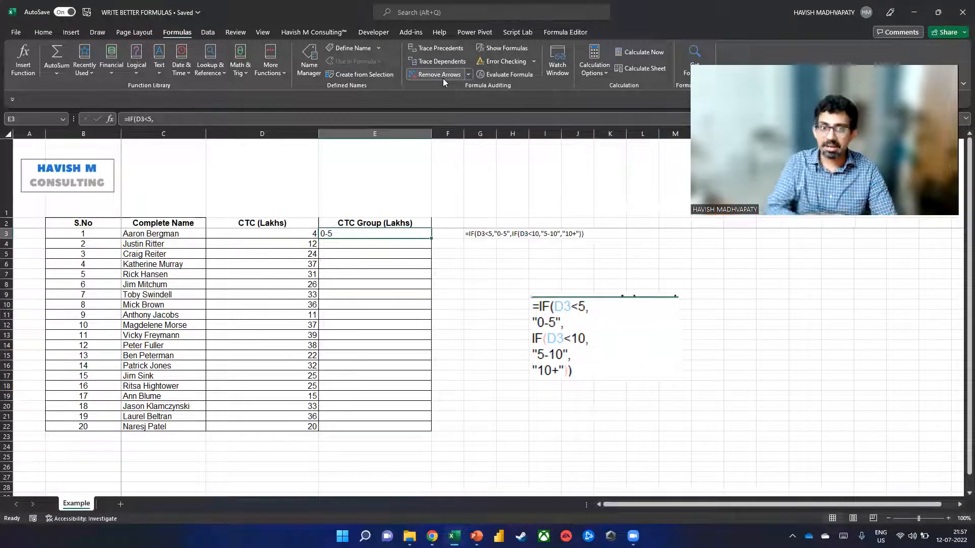
click(268, 235)
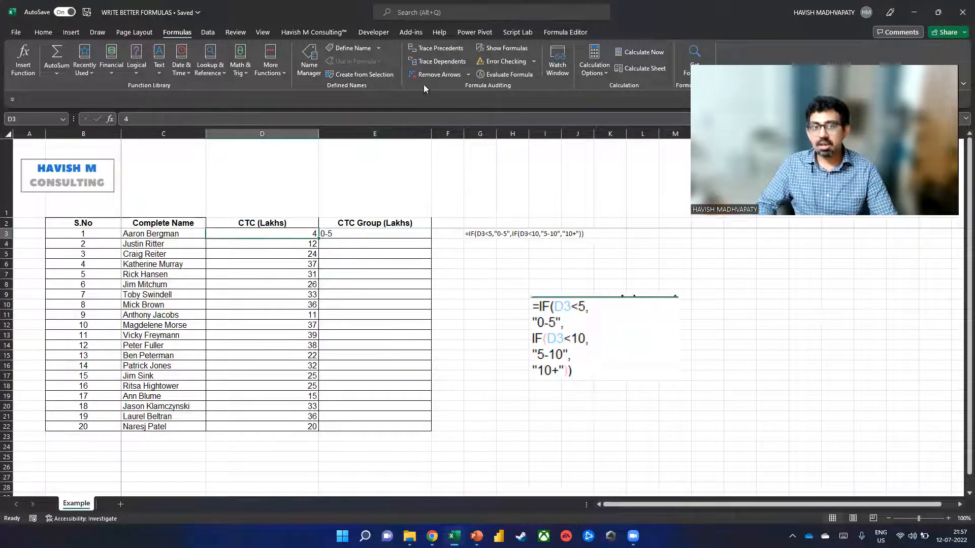
click(425, 64)
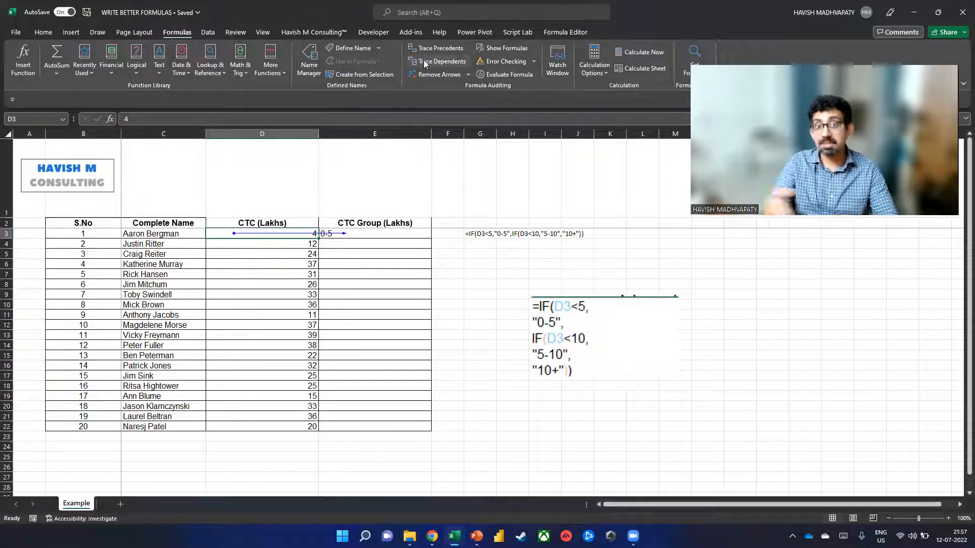
click(429, 75)
Show all formulas on the Example sheet in place of their results, and switch back to the normal view.
click(501, 48)
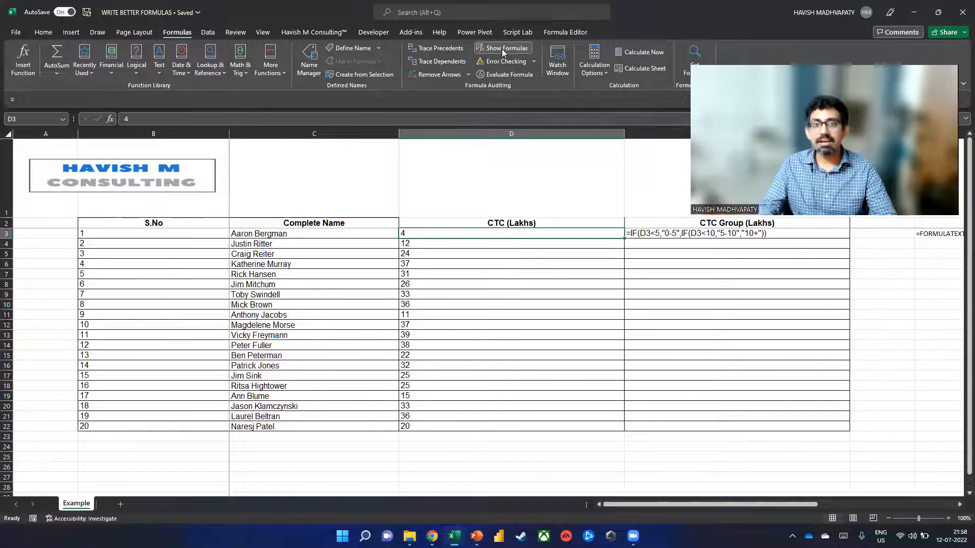
click(502, 49)
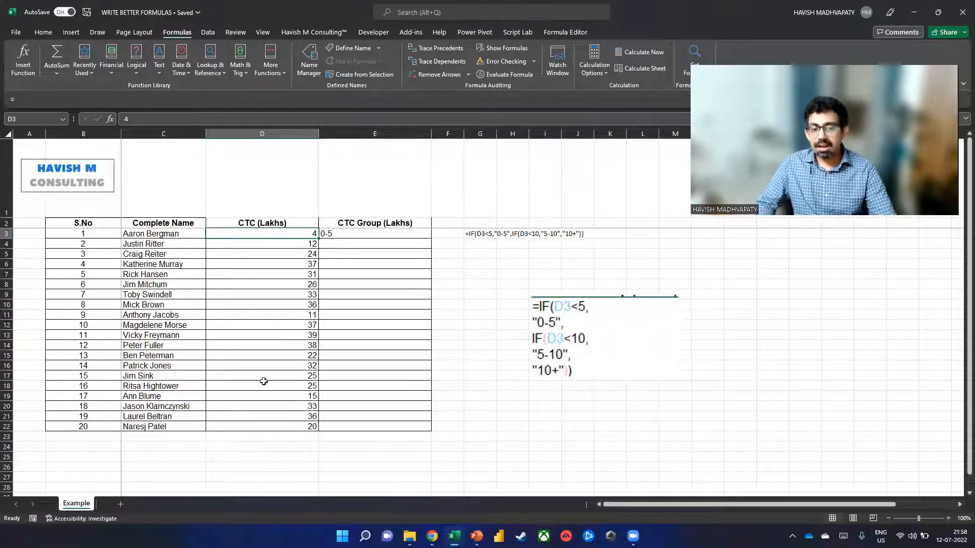
Add a new worksheet and enter =SUM(Example!D3+Sheet1!B5) in its cell B2.
click(120, 504)
click(87, 189)
scroll(87, 188, up, 5)
scroll(87, 189, up, 3)
click(117, 180)
text(=sum)
key(Tab)
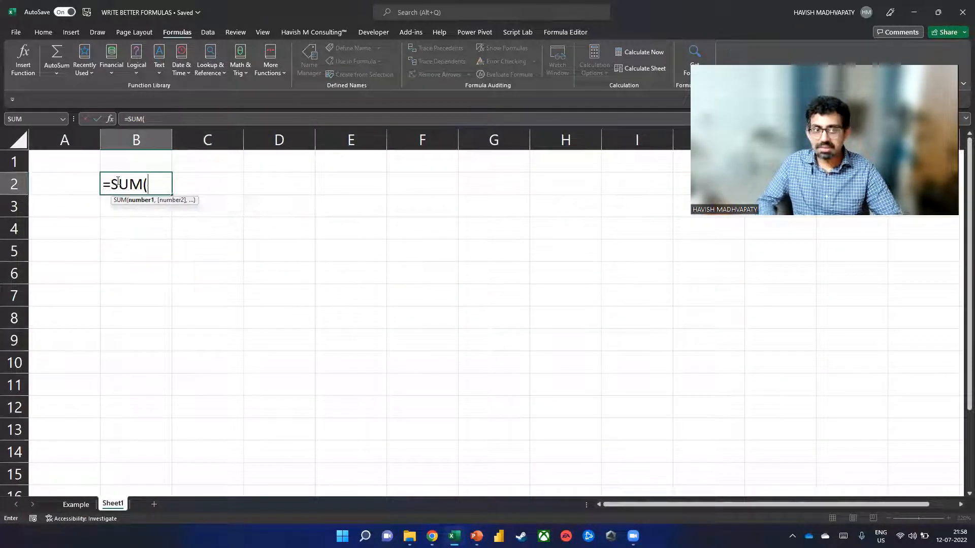
click(76, 504)
click(269, 234)
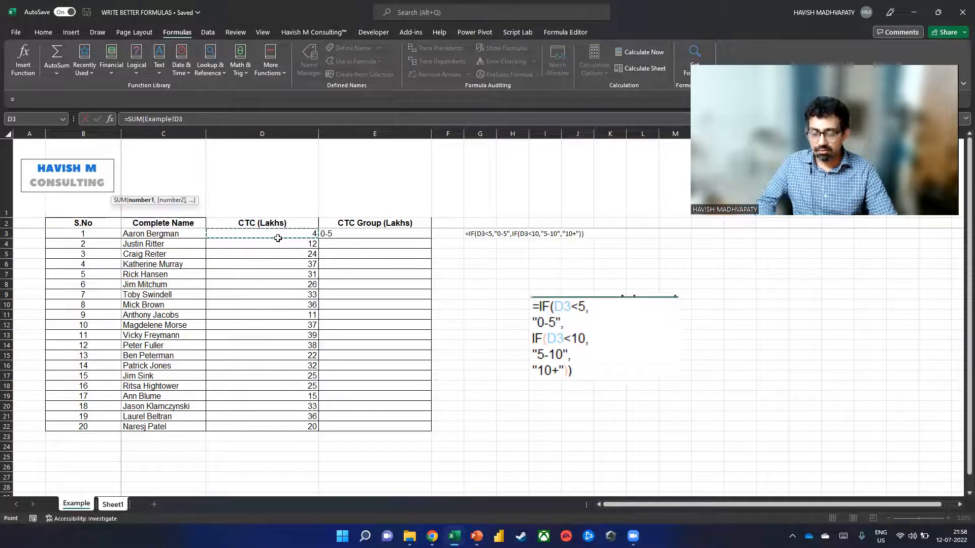
text(+)
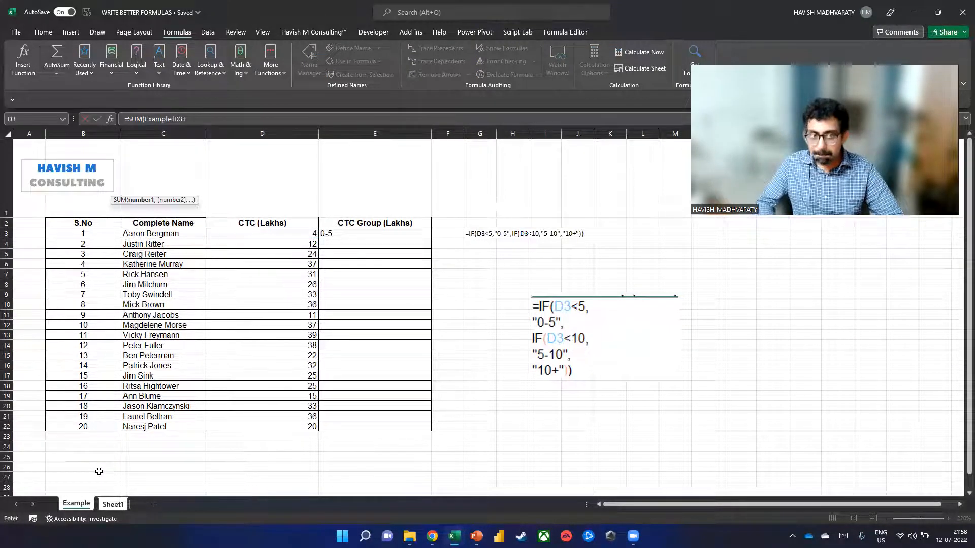
click(113, 504)
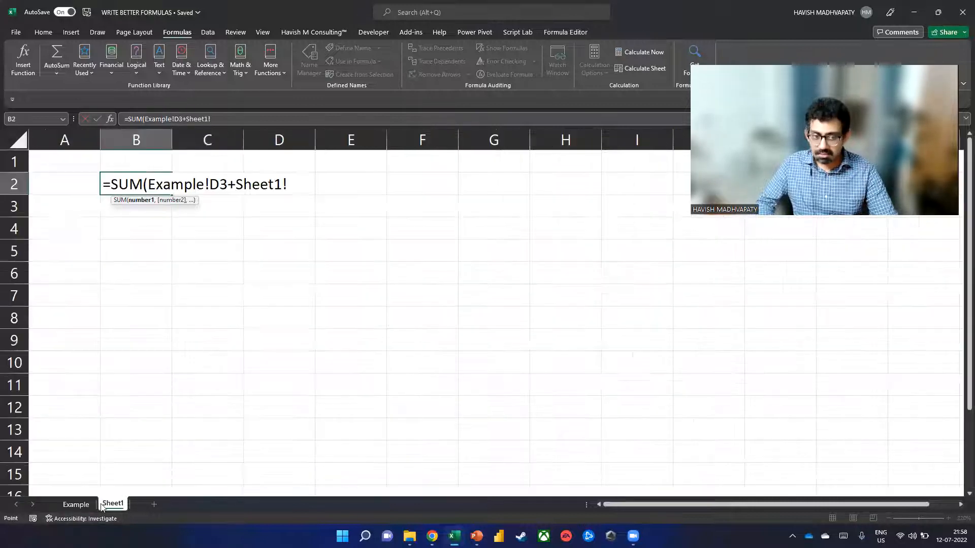
click(146, 251)
key(Return)
Enter 10 in cell B5 of Sheet1.
click(145, 252)
text(10)
key(Return)
click(146, 251)
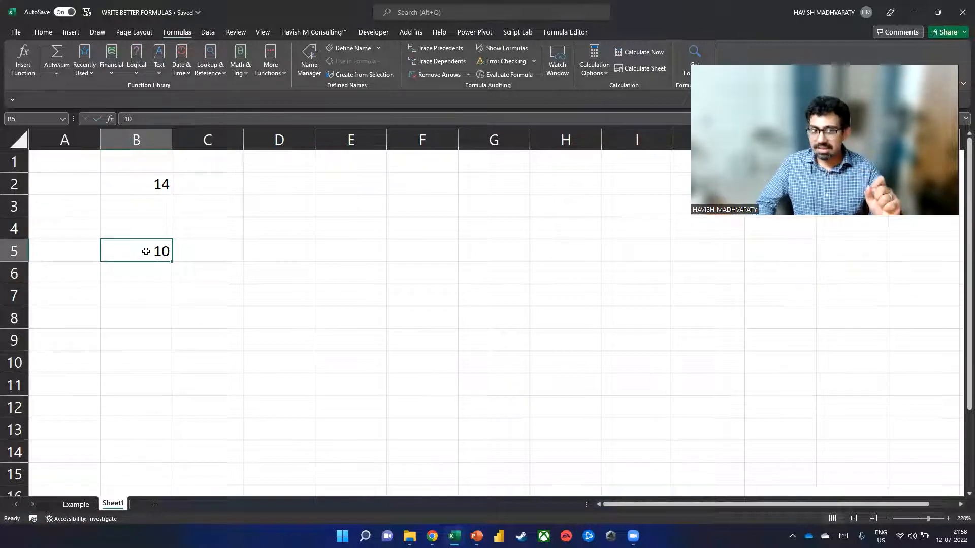
Enter =FORMULATEXT(B2) in C2 of Sheet1 to display the sum formula beside its result.
click(143, 191)
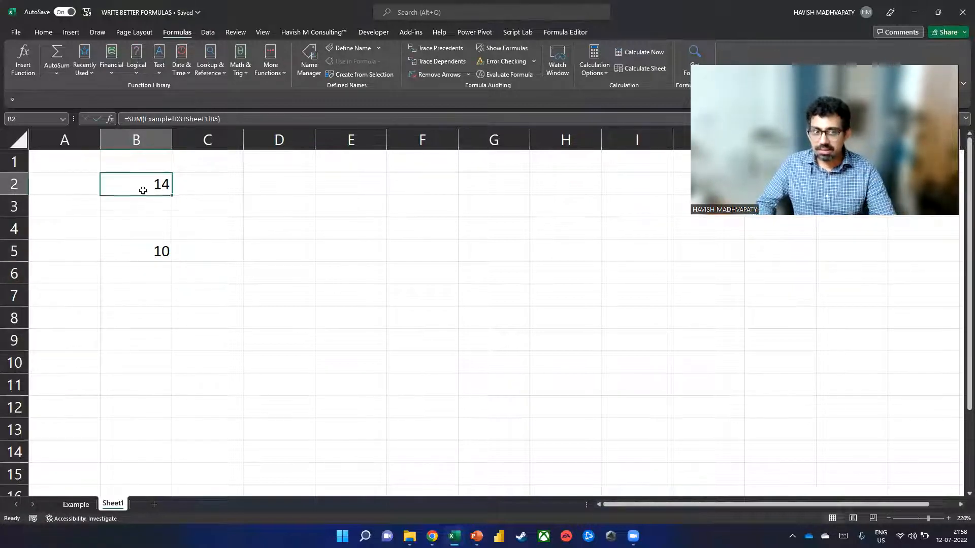
key(Right)
text(=form)
key(Tab)
click(142, 191)
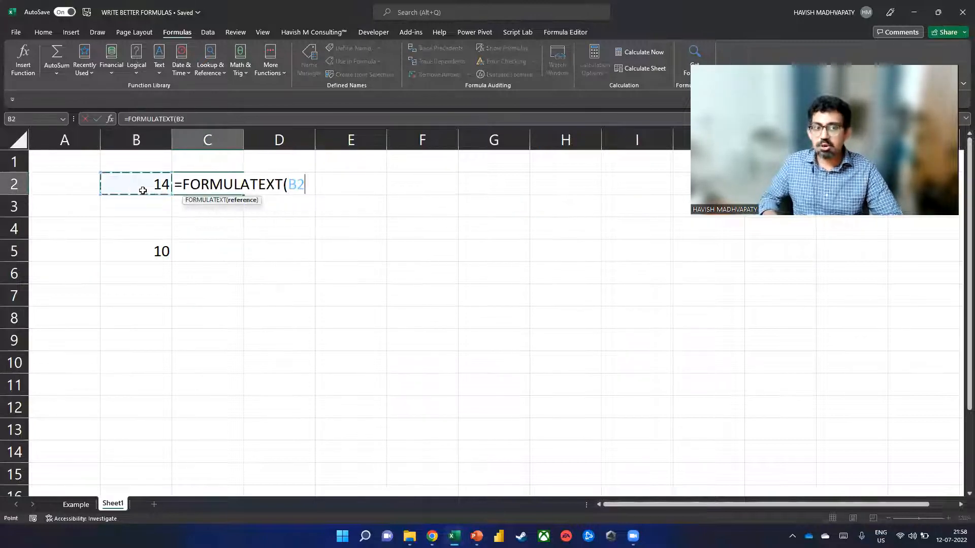
key(Return)
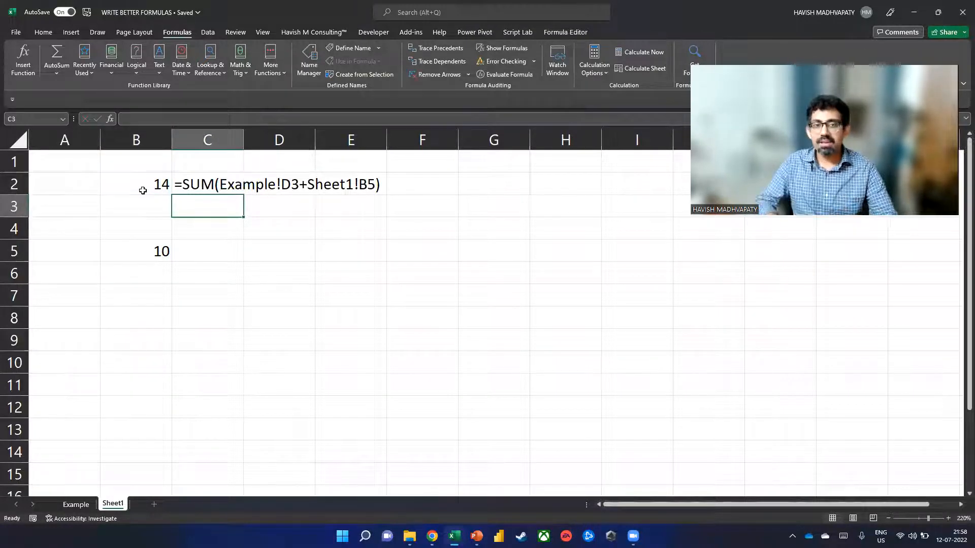
click(77, 511)
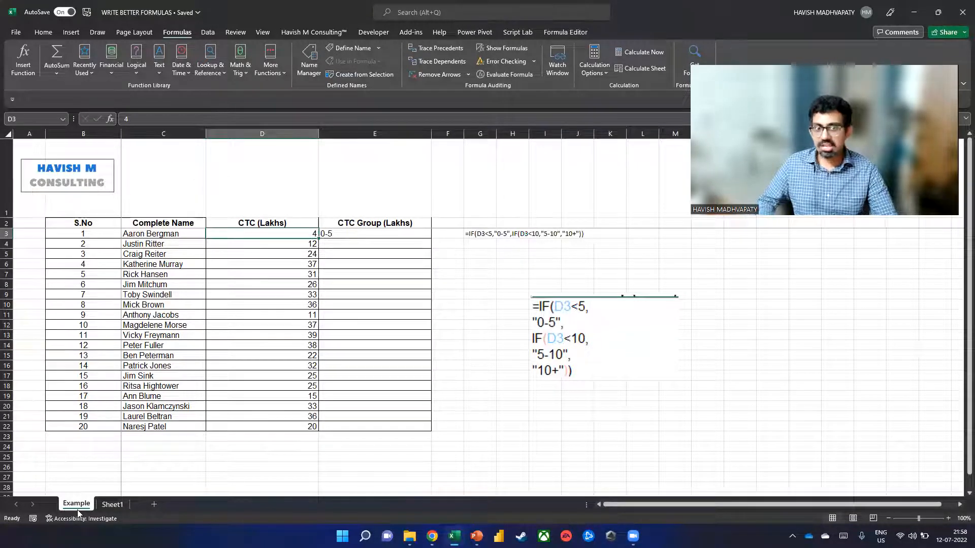
text(40)
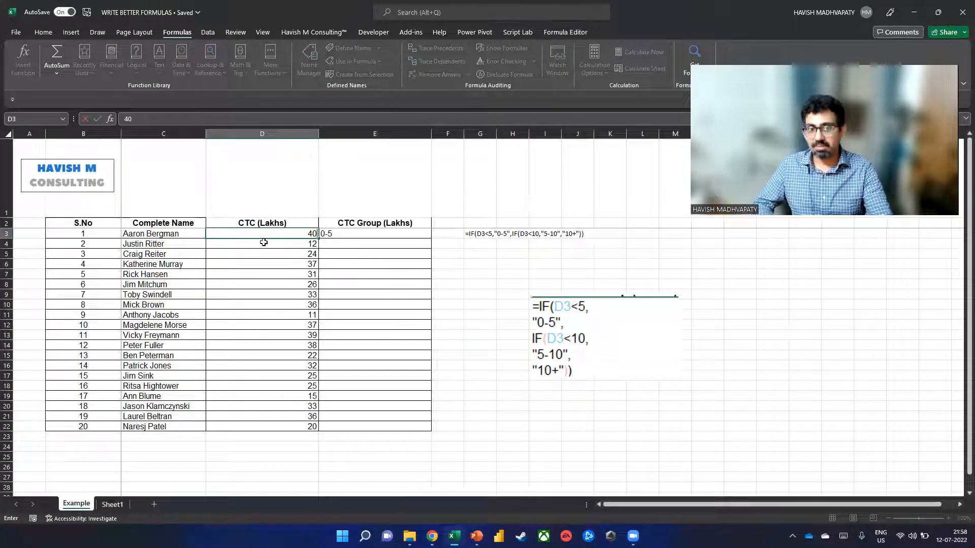
key(Escape)
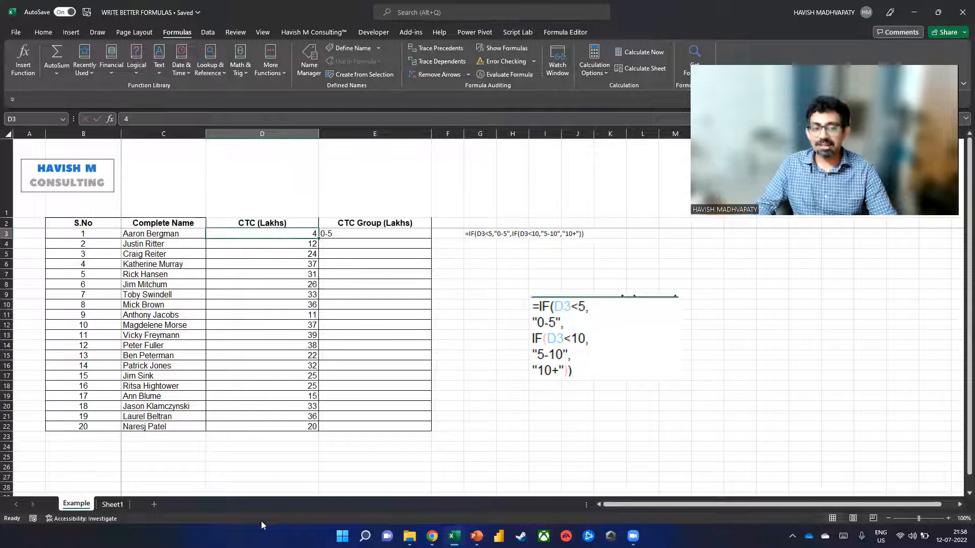
Open the Watch Window and add a watch on cell B2 of Sheet1.
click(116, 504)
click(136, 179)
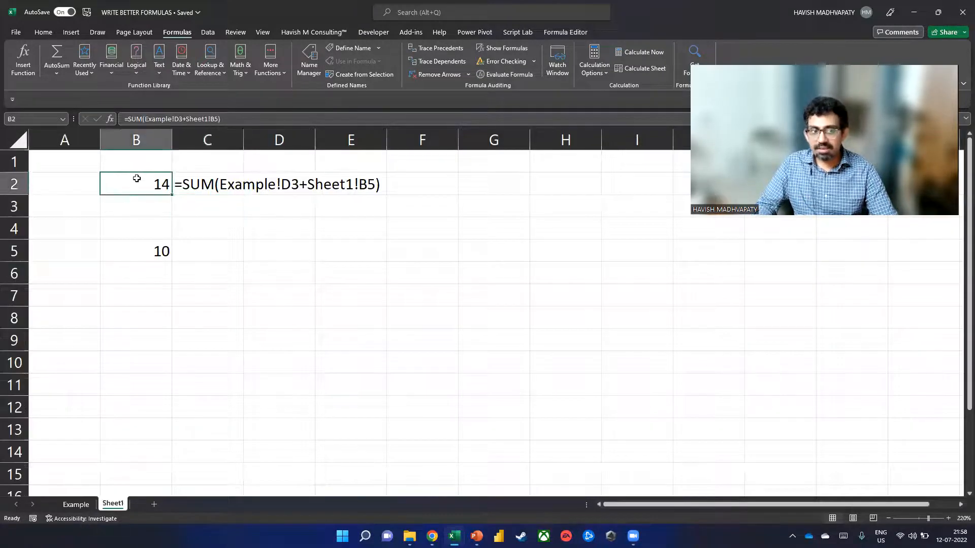
click(557, 61)
drag(536, 301, 503, 192)
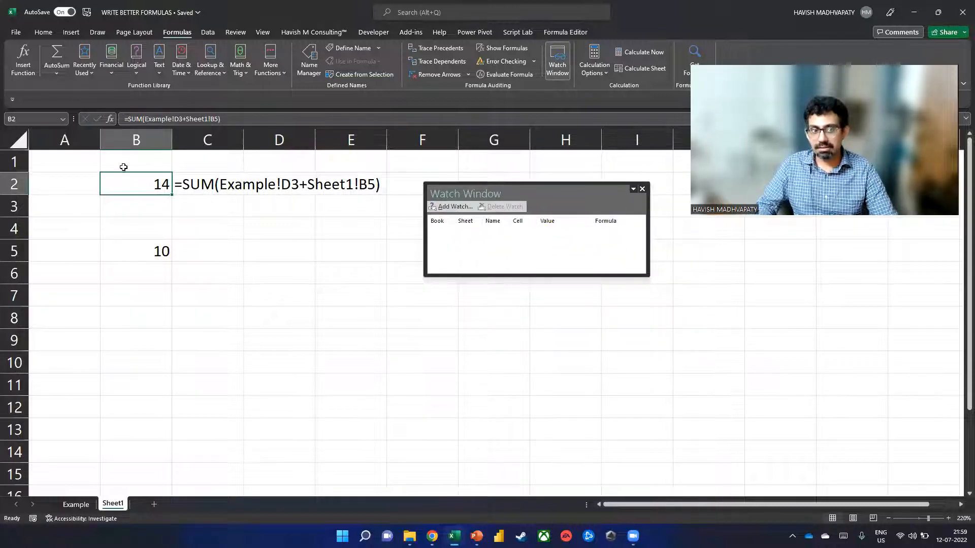
click(460, 207)
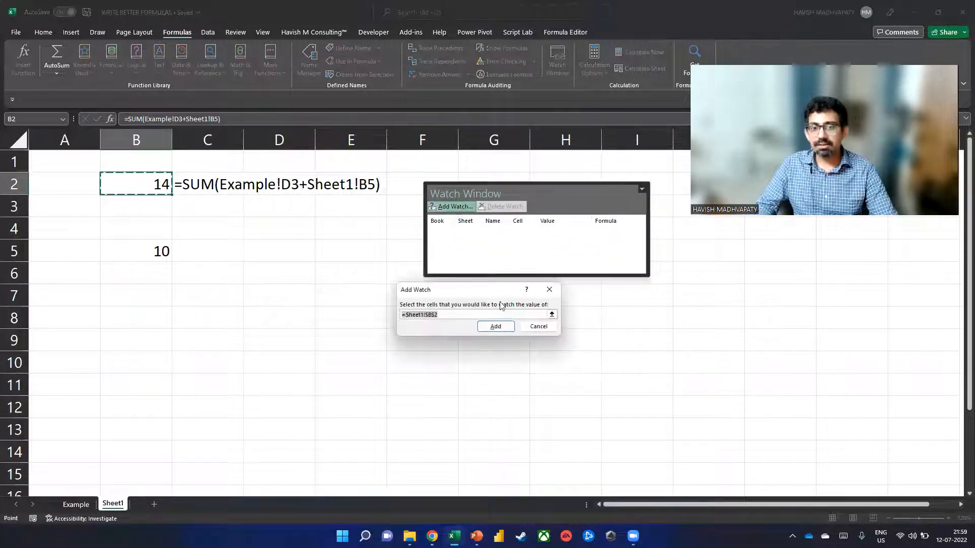
click(496, 328)
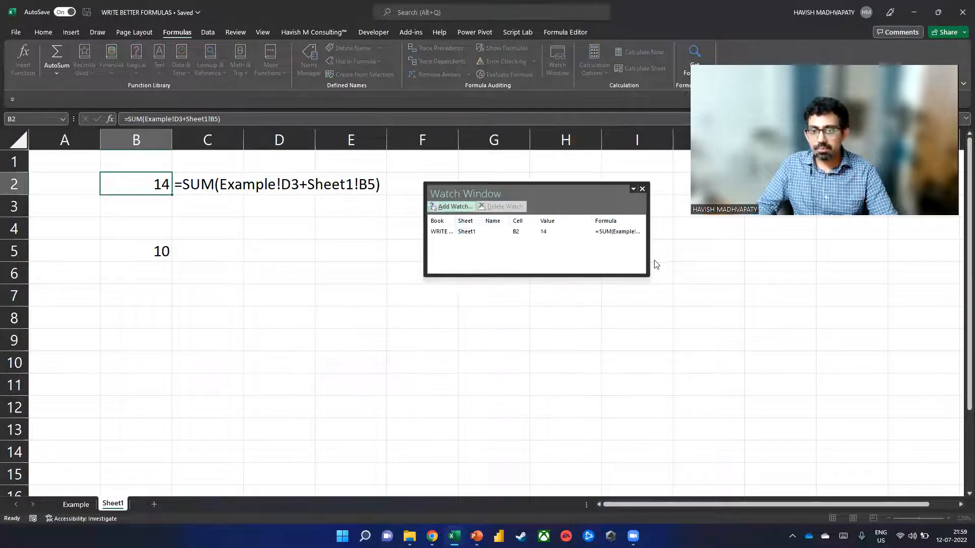
Widen the Watch Window, move it lower over the sheet, and widen its Book column to show the full file name.
drag(649, 258, 868, 264)
drag(593, 193, 537, 267)
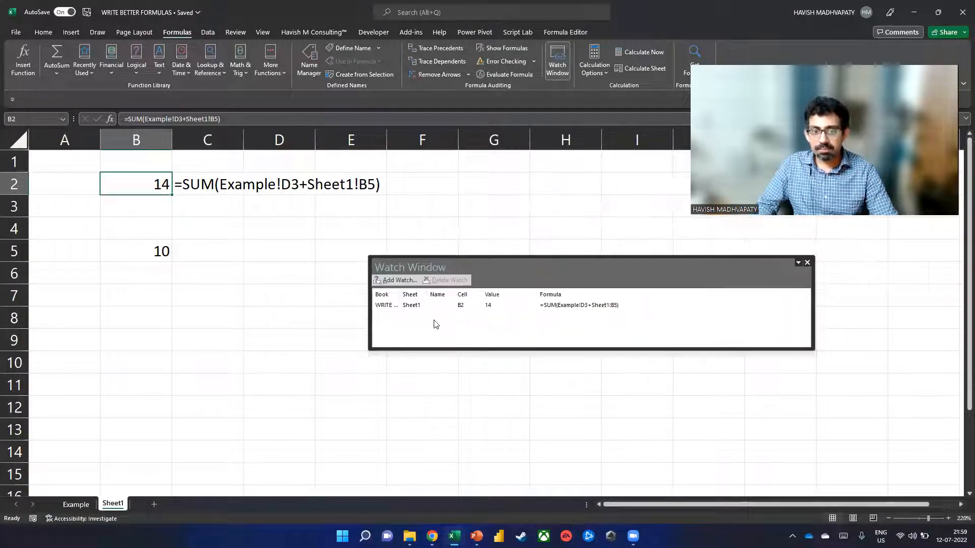
drag(399, 295, 475, 295)
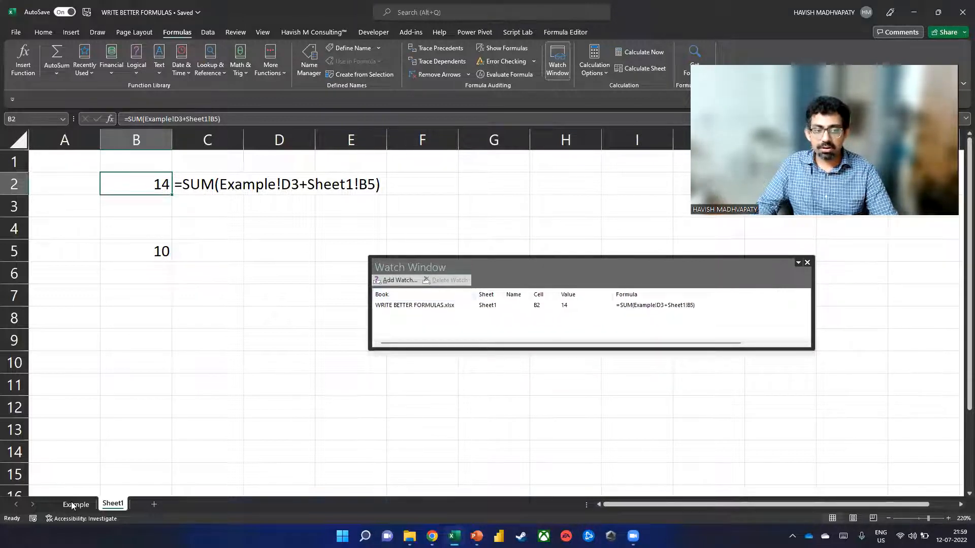
Set D3 on the Example sheet to 14 with the Watch Window kept open.
click(75, 504)
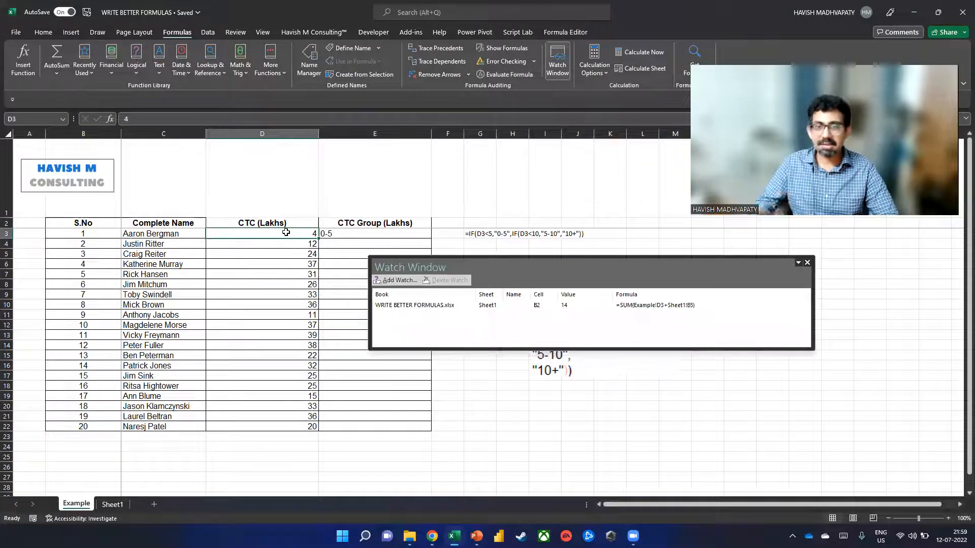
text(14)
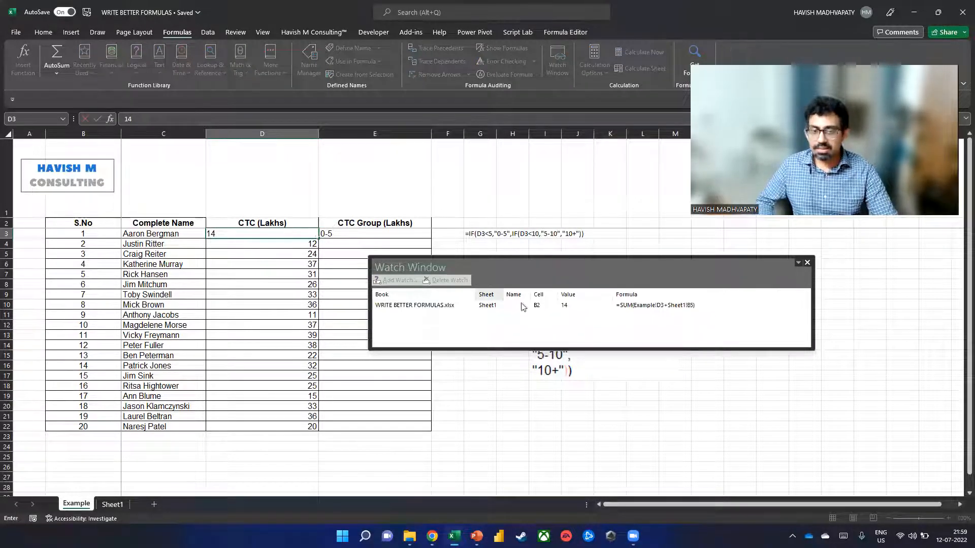
key(Return)
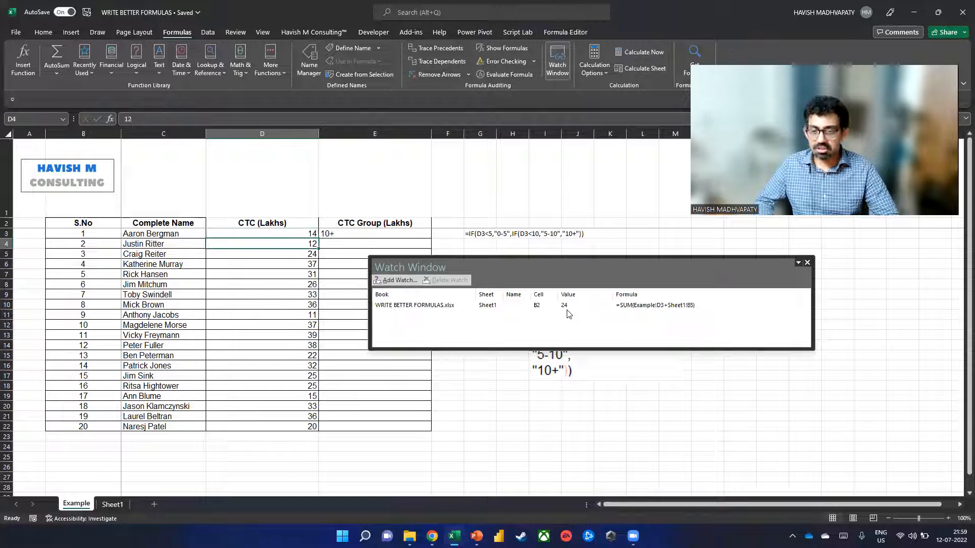